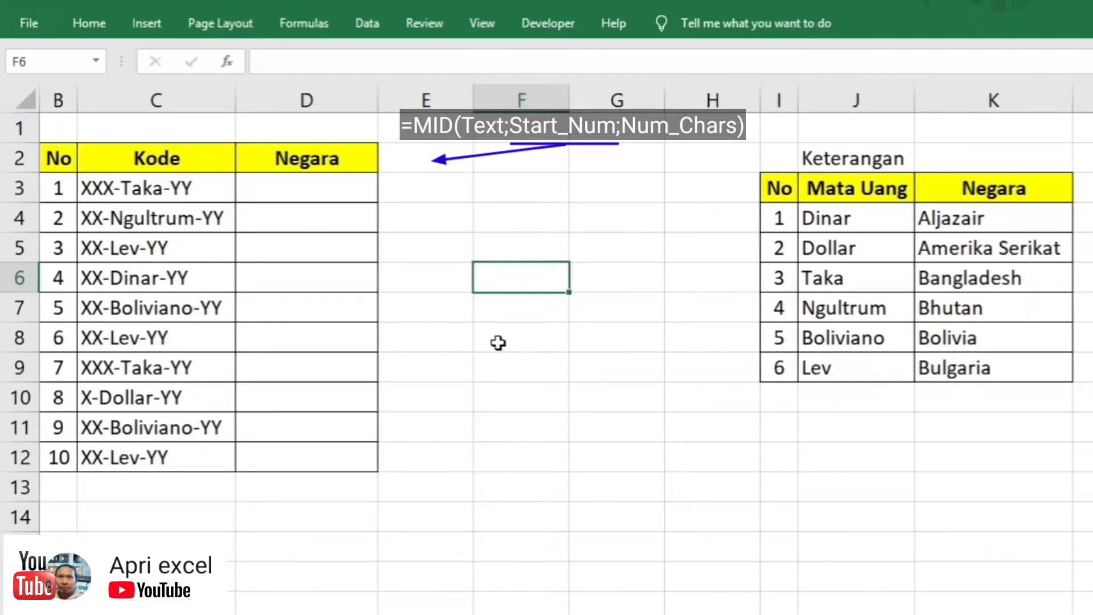
Enter =FIND("-";C3)+1 in E3 so it returns 5, just past the first hyphen
click(435, 200)
text(=find(")
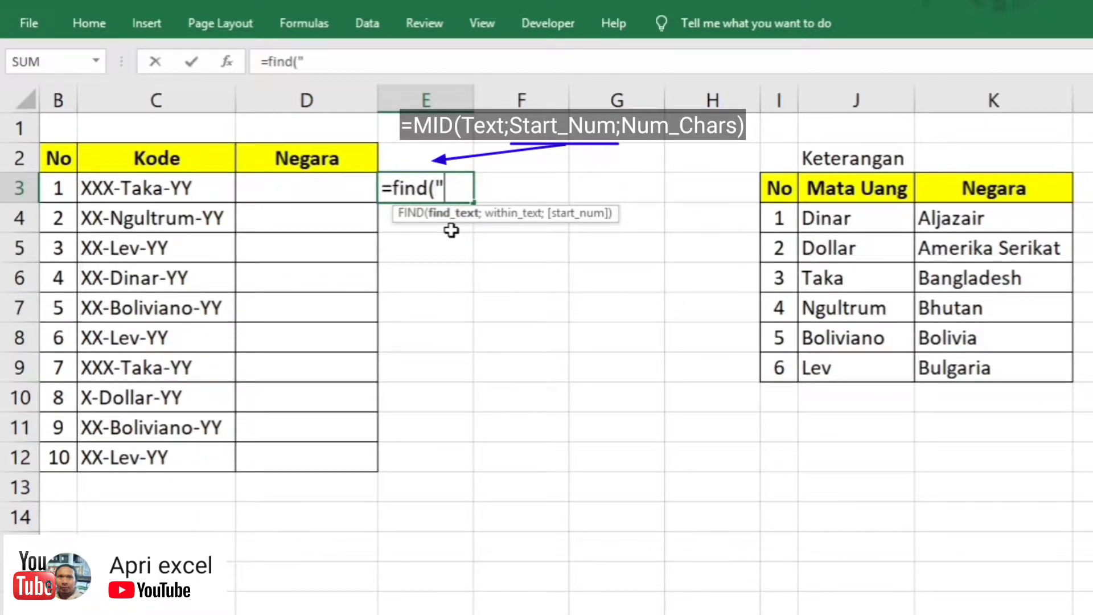
text(-";)
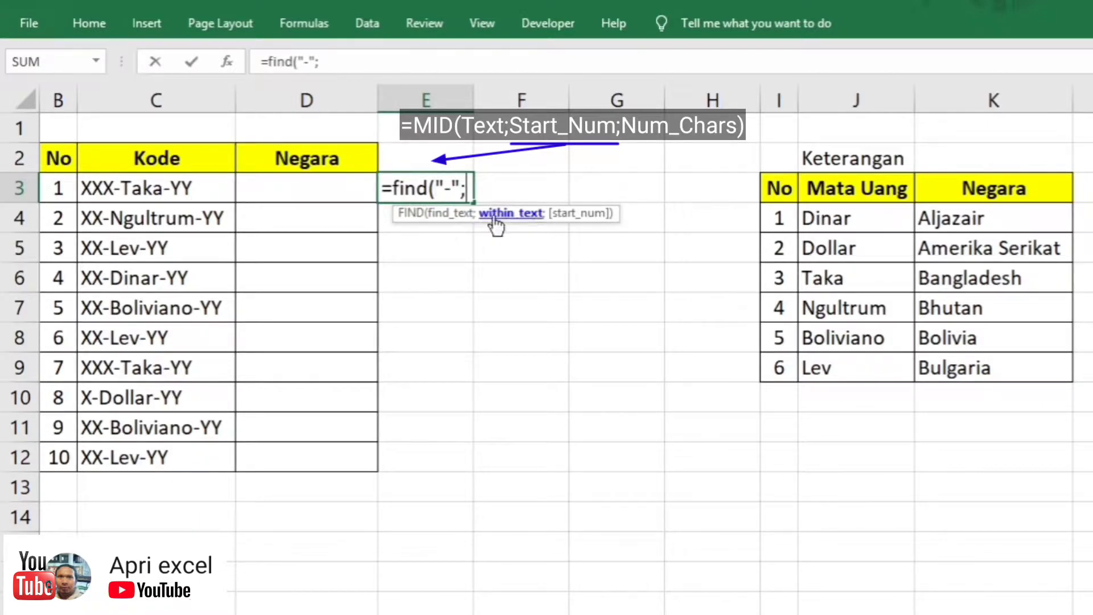
click(196, 190)
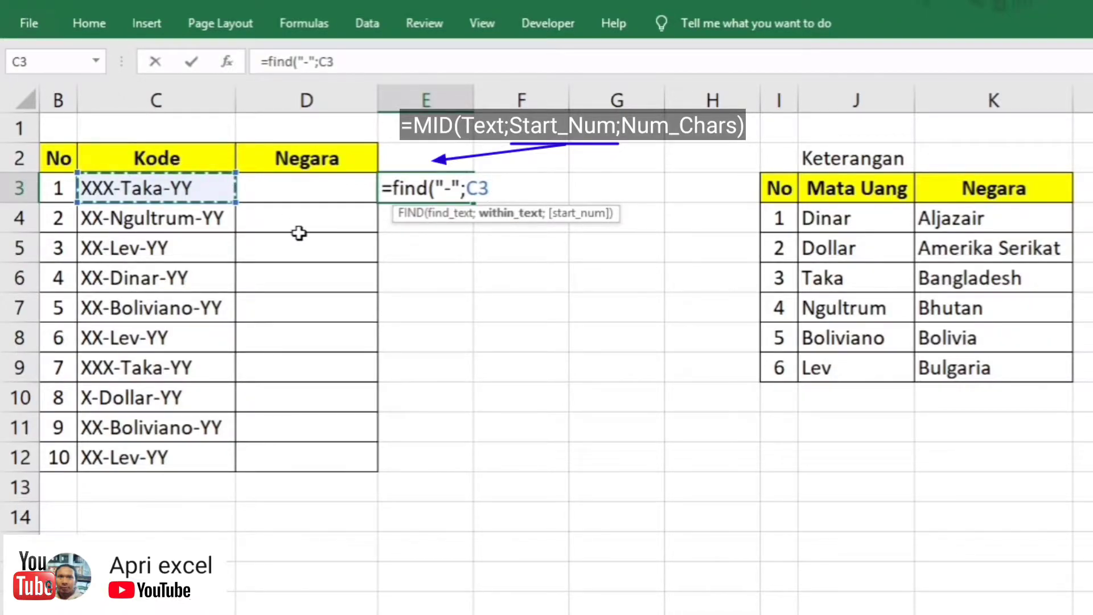
text())
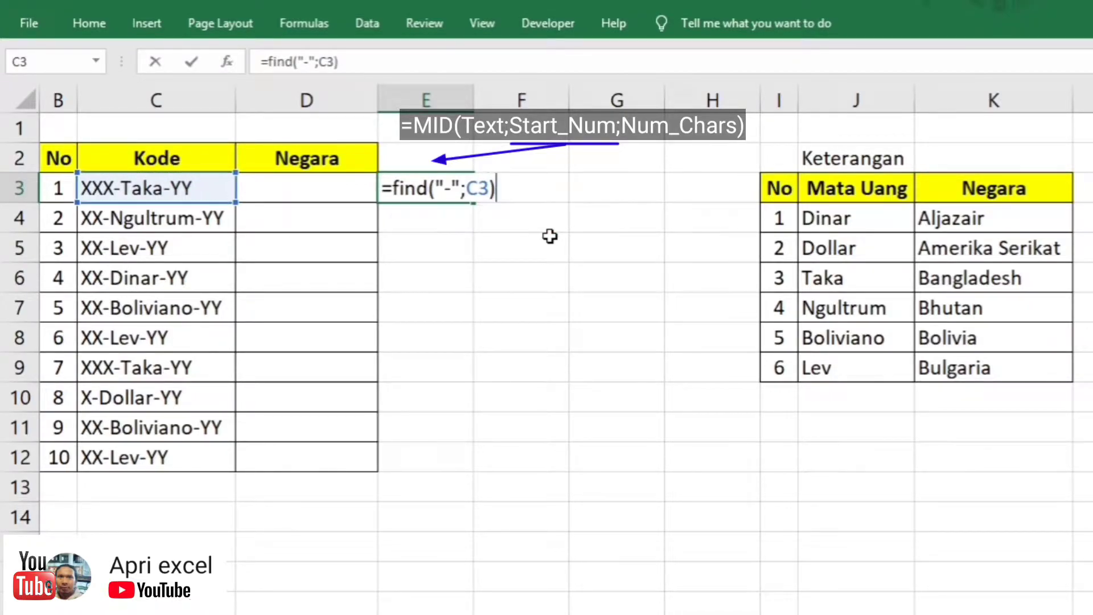
key(ctrl+Return)
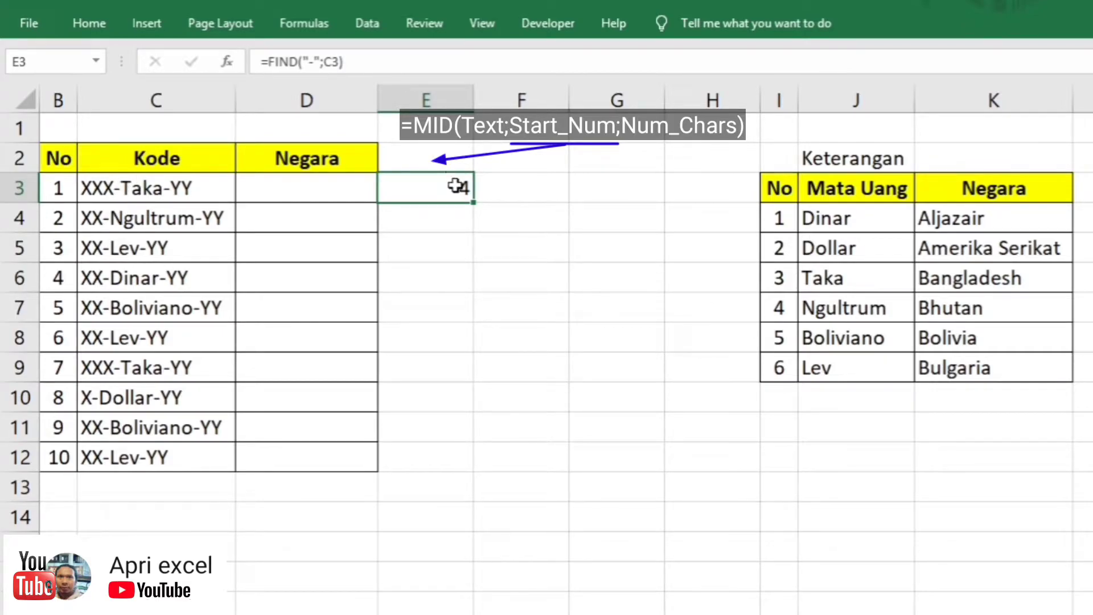
double_click(456, 189)
click(513, 199)
text(+1)
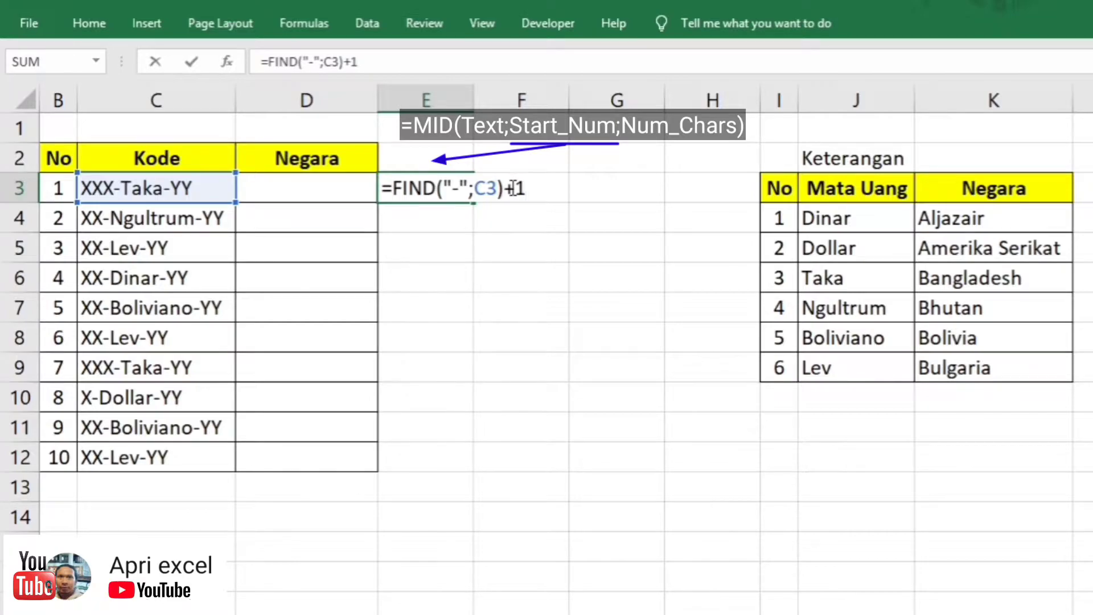
key(Return)
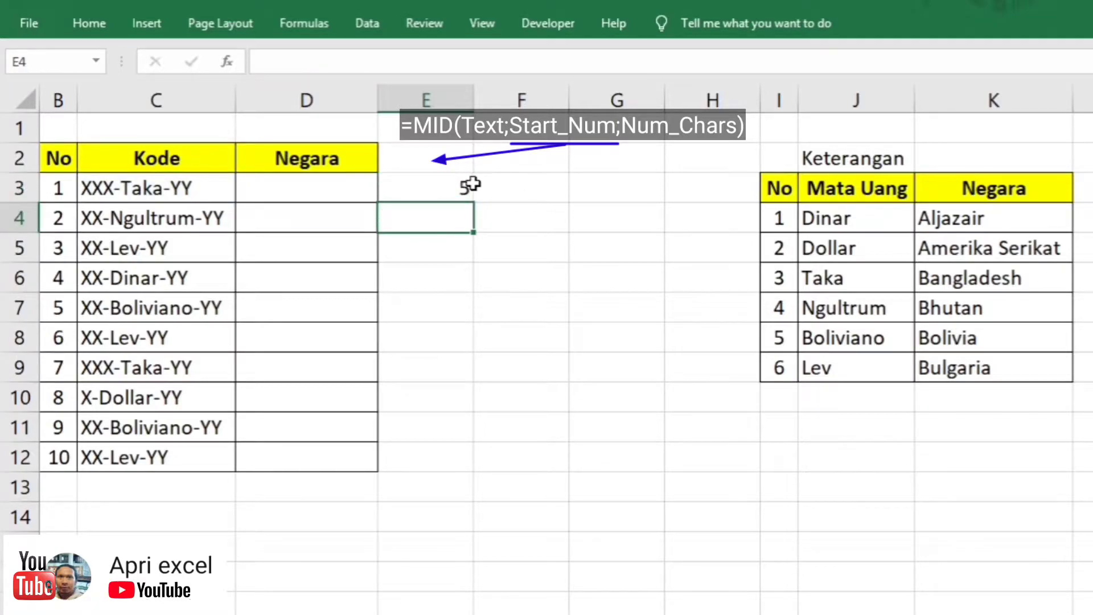
Enter =FIND("-";C3;E3) in F3, returning 9 for the second hyphen
click(520, 190)
text(=find)
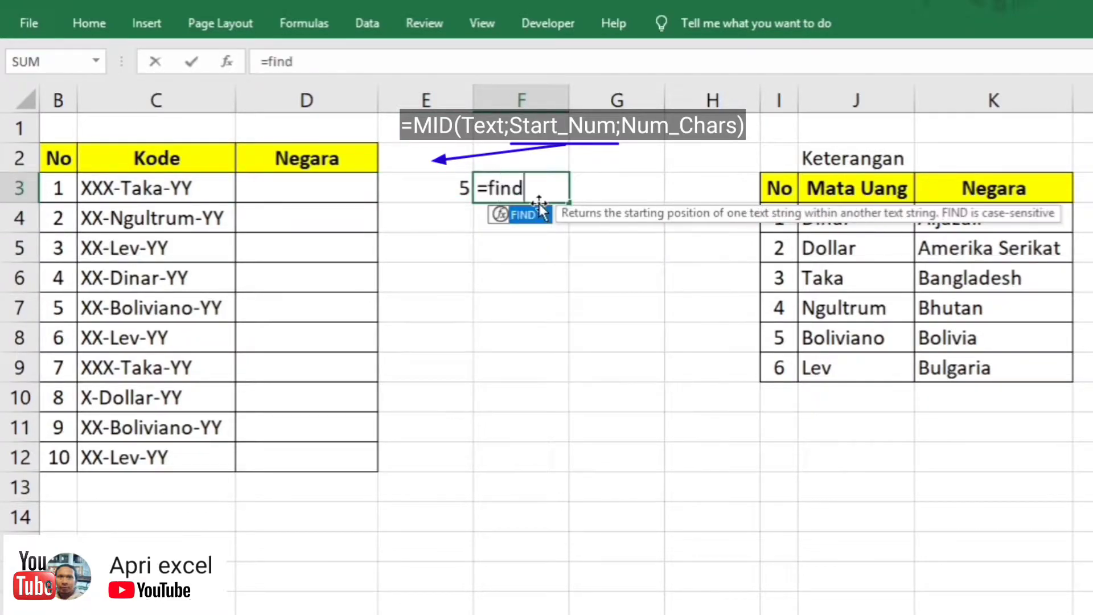
text(()
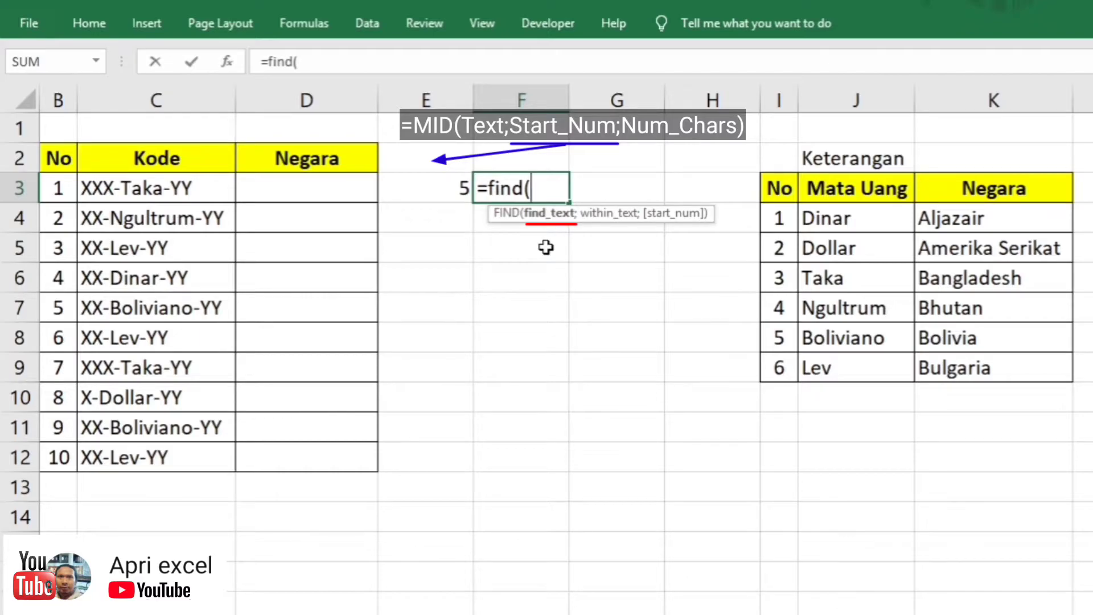
text("-)
text(;)
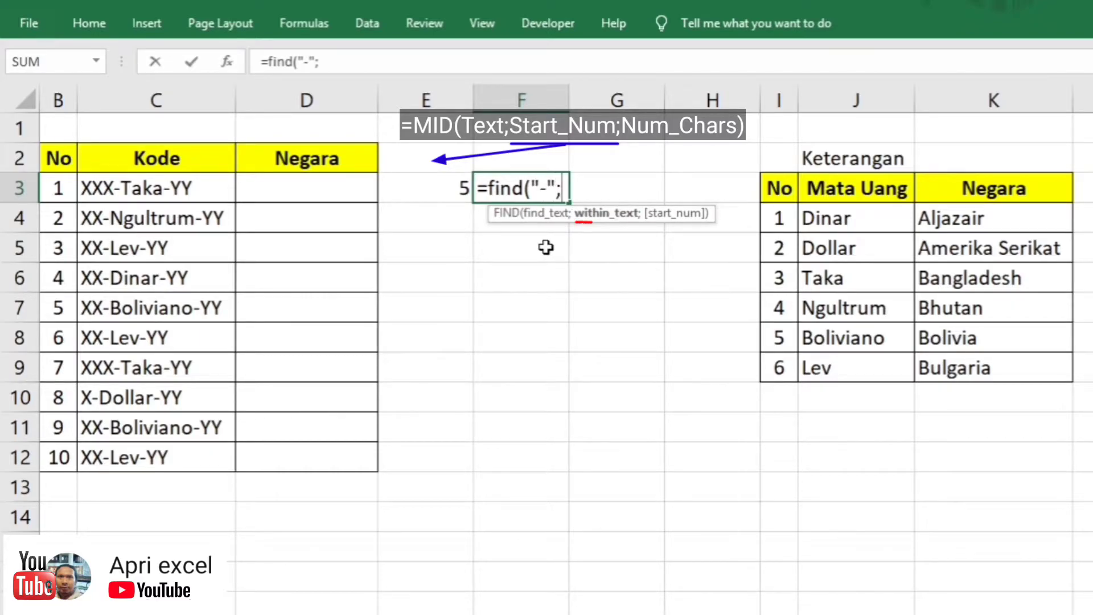
click(203, 191)
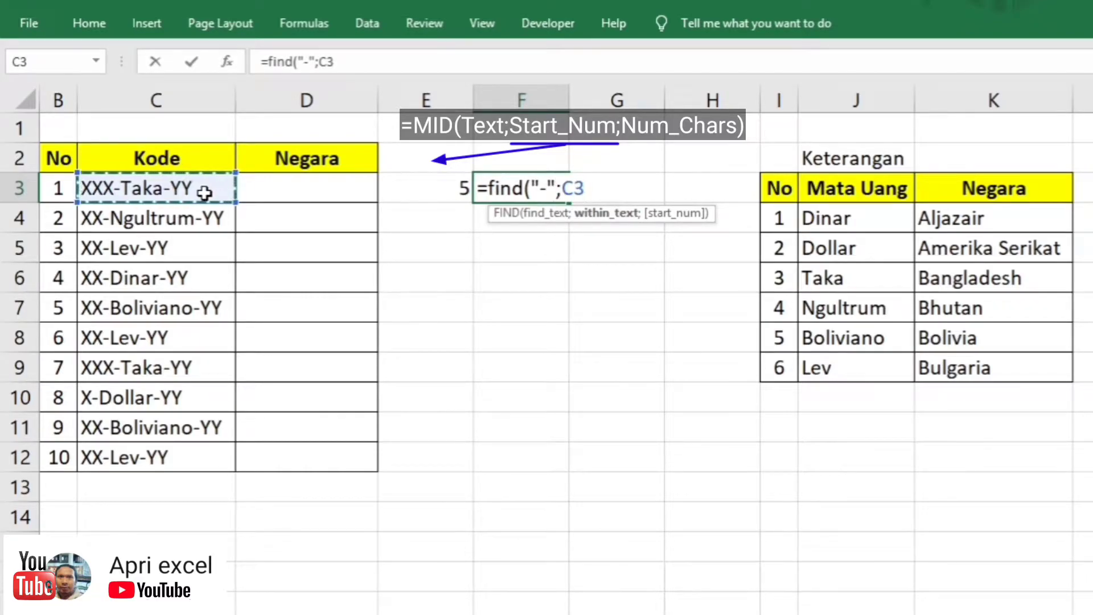
text(;)
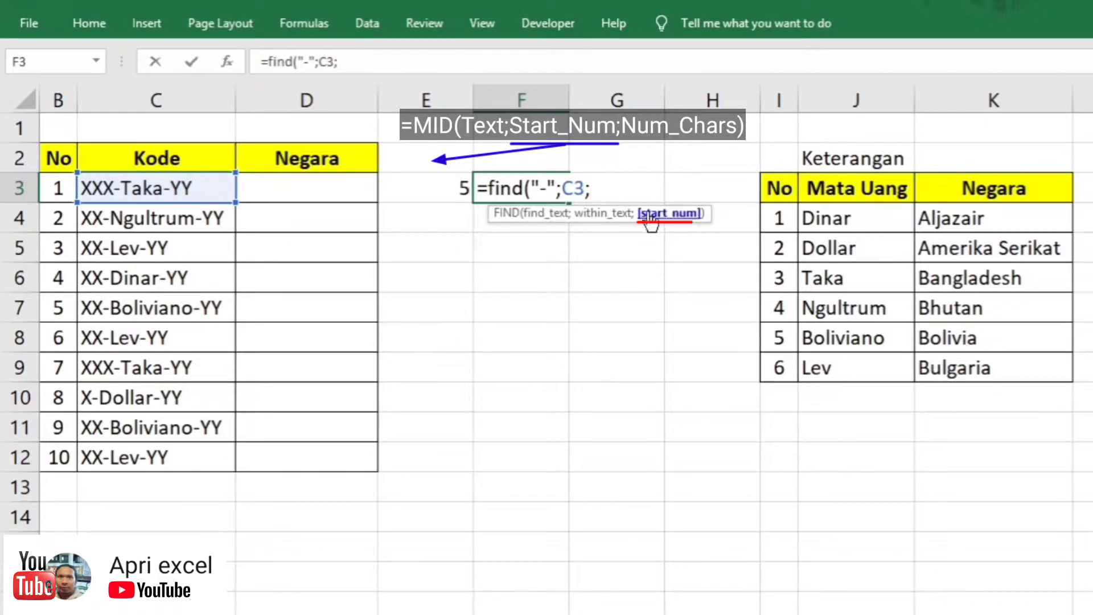
click(442, 188)
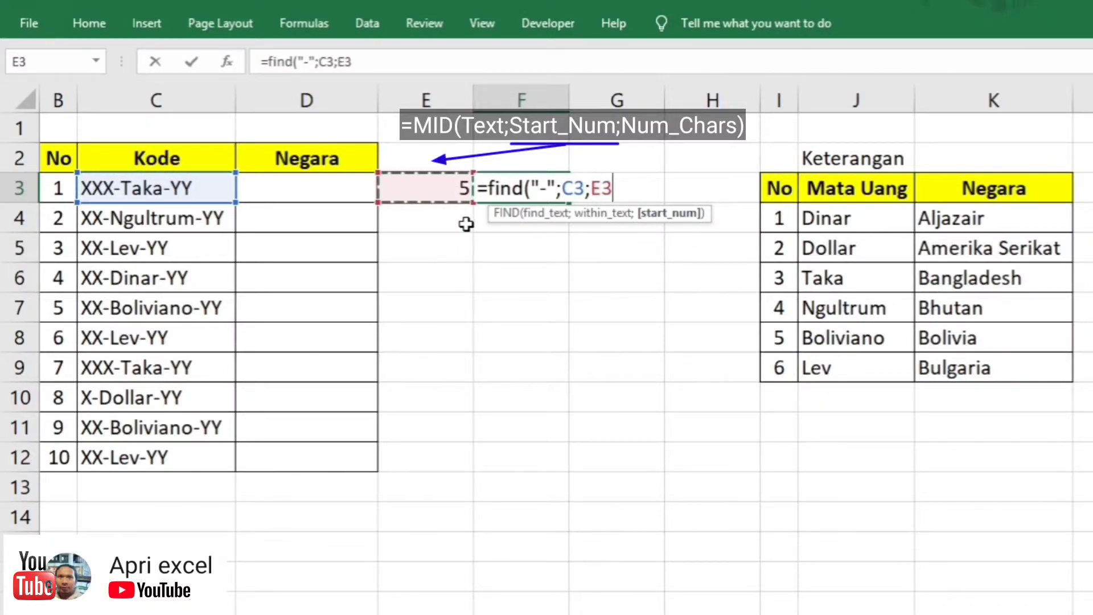
text())
key(Return)
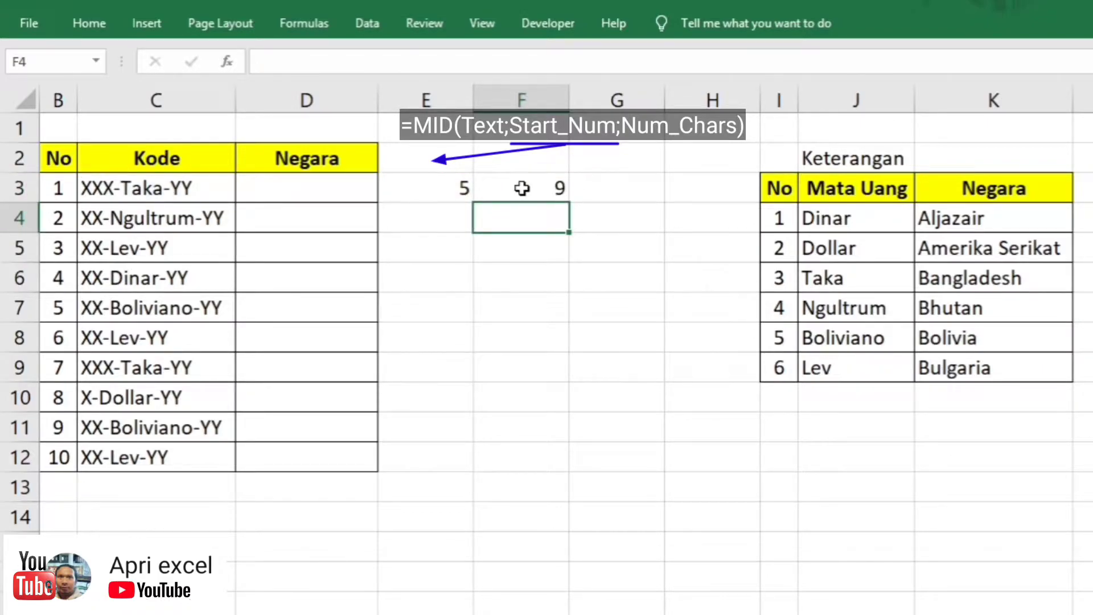
click(541, 188)
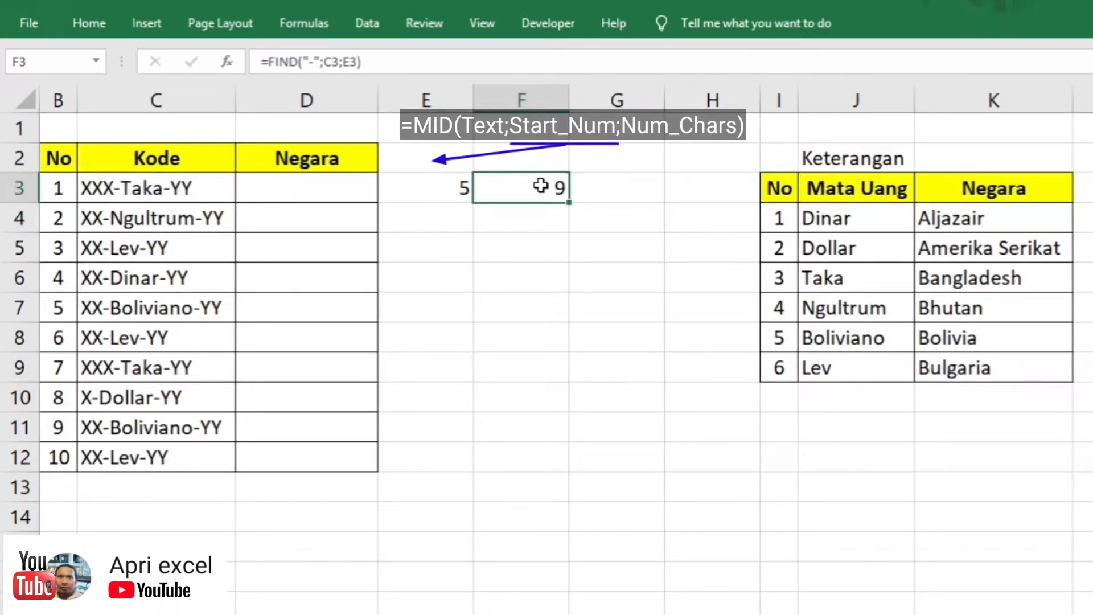
Enter =F3-E3 in G3 to get the currency name length of 4
click(459, 187)
click(617, 196)
text(=)
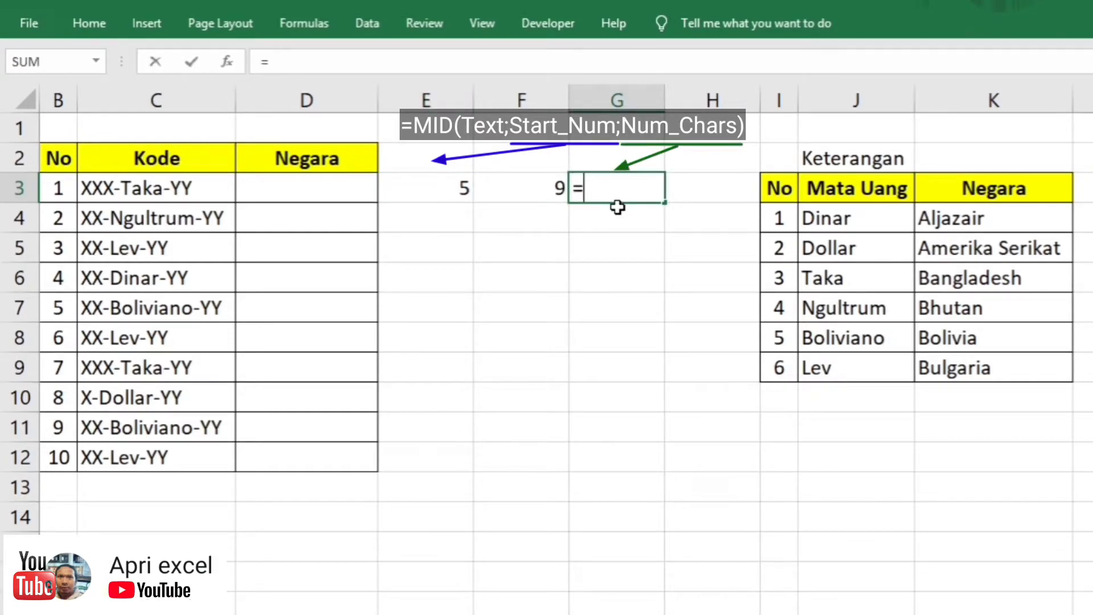
click(544, 185)
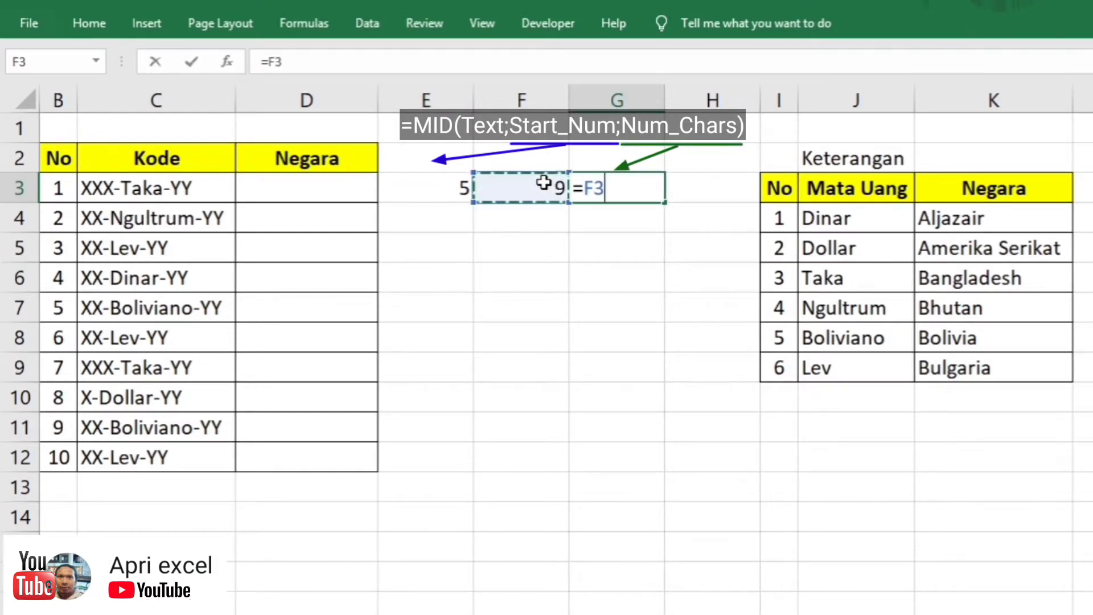
text(-)
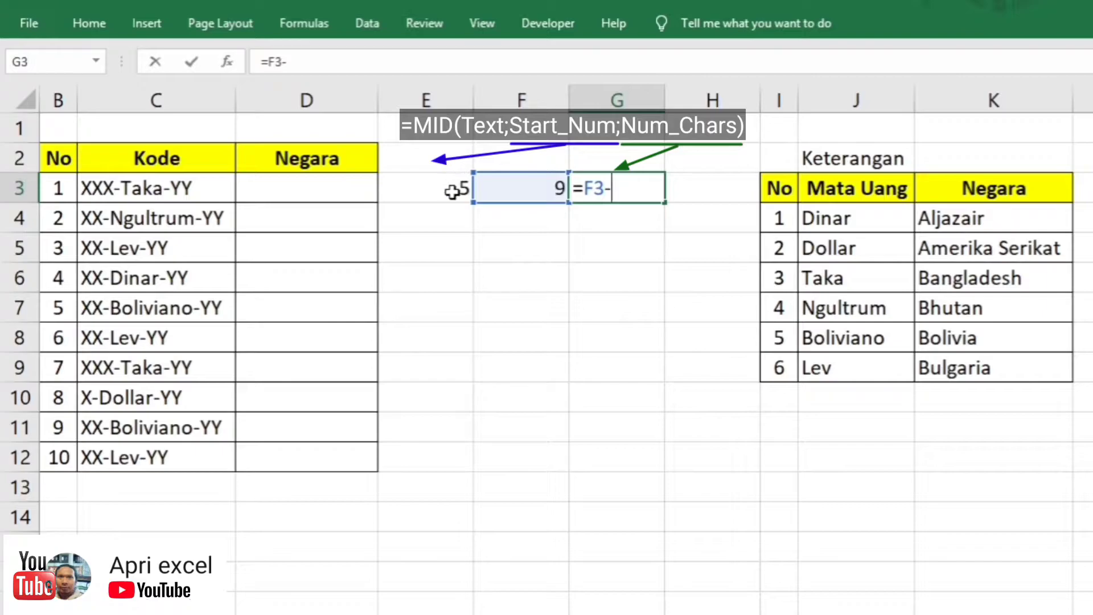
click(453, 192)
key(Return)
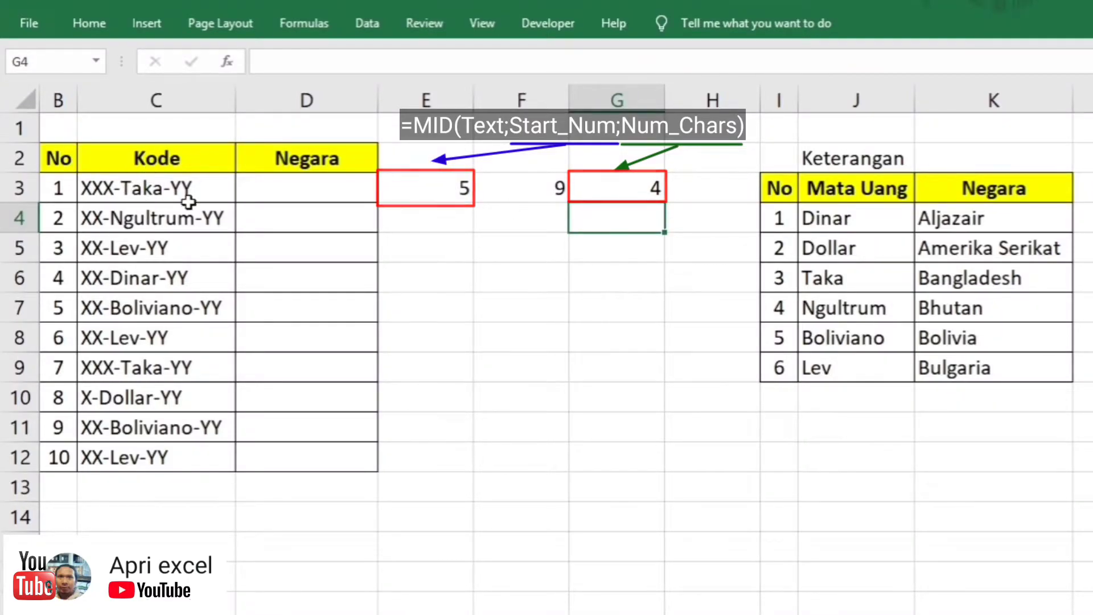
Nest E3's FIND expression into F3, giving =FIND("-";C3;FIND("-";C3)+1)
key(Down)
double_click(534, 189)
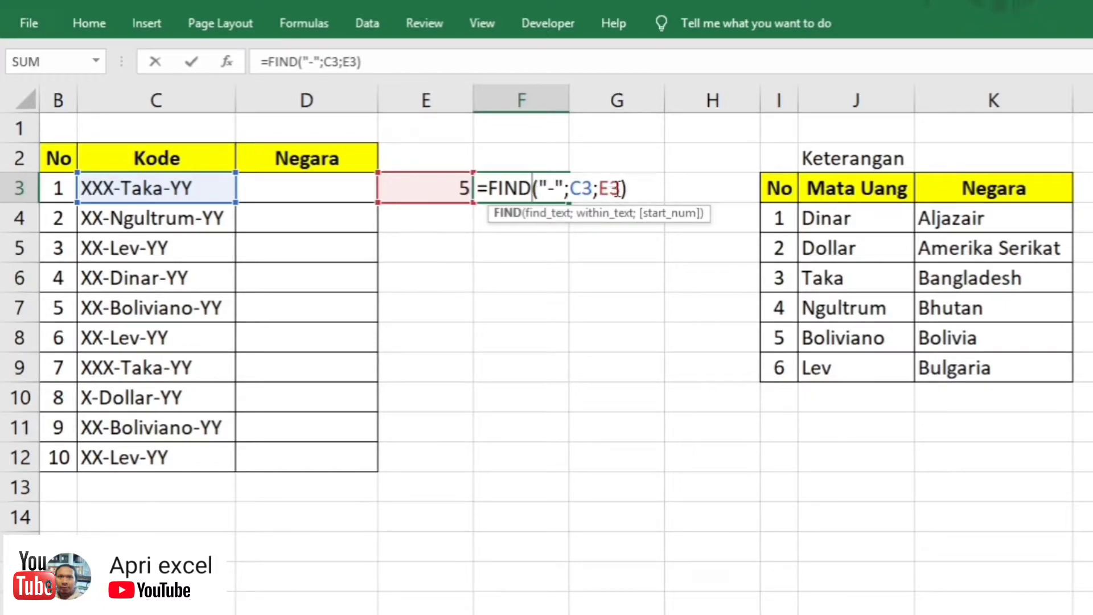
key(Escape)
double_click(445, 187)
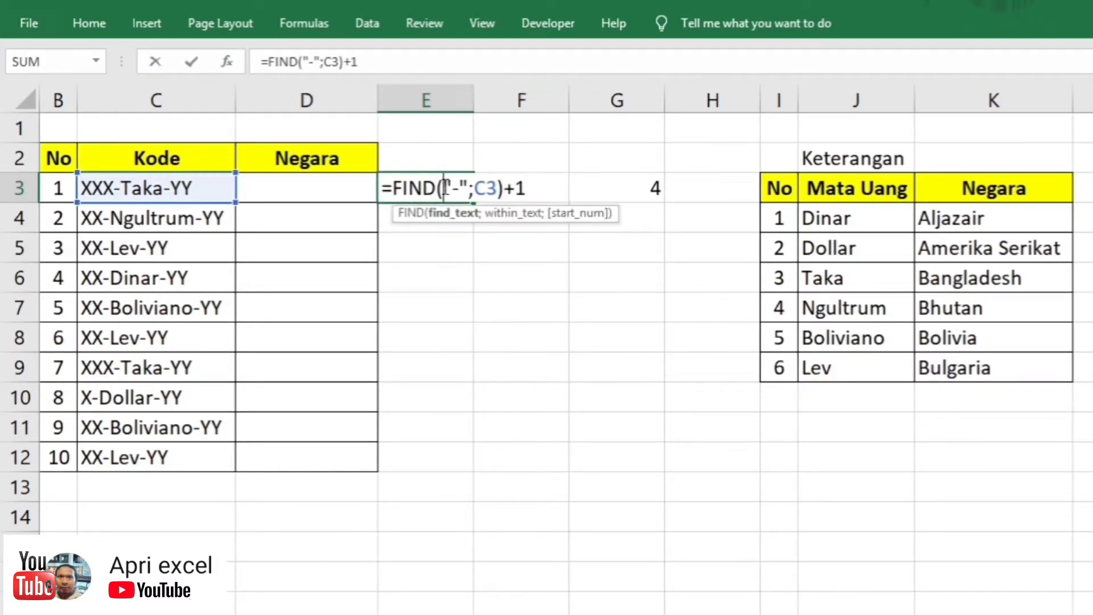
drag(530, 189, 393, 189)
key(ctrl+x)
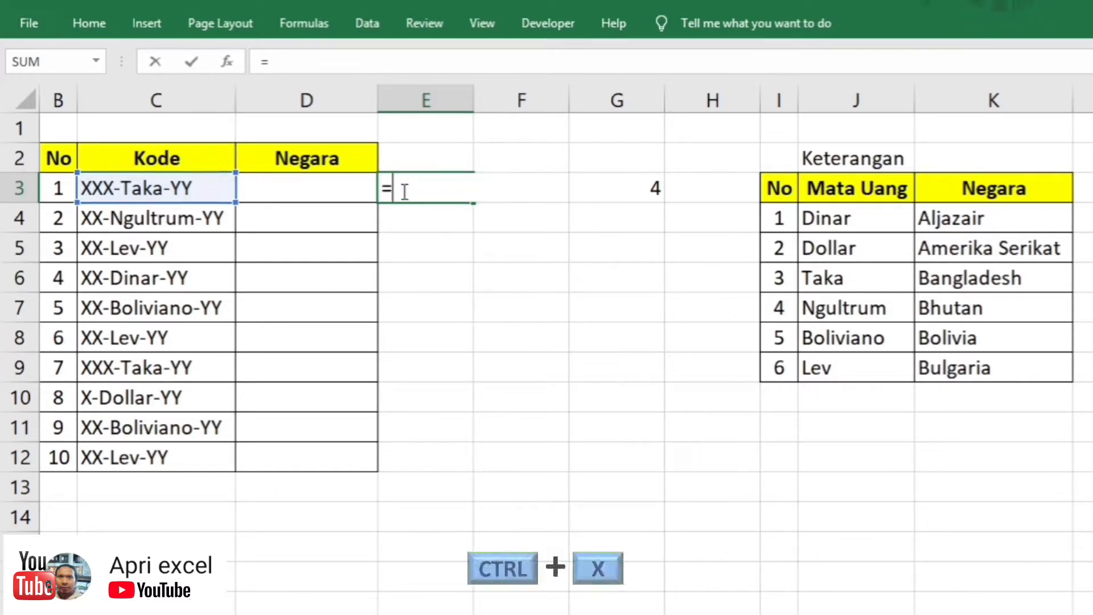
key(Escape)
double_click(529, 187)
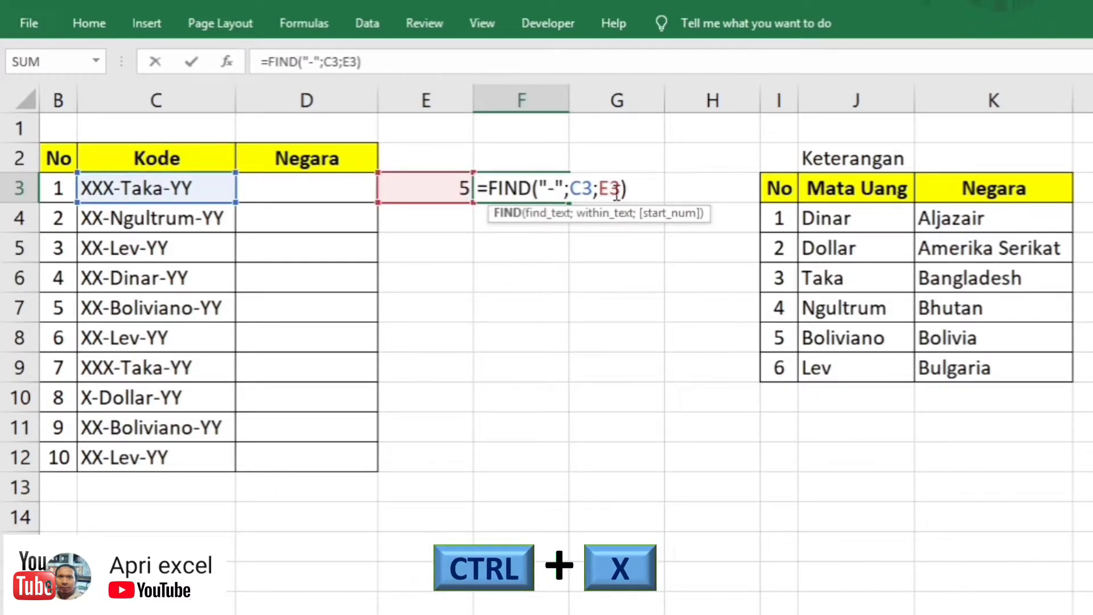
drag(623, 189, 598, 189)
key(ctrl+v)
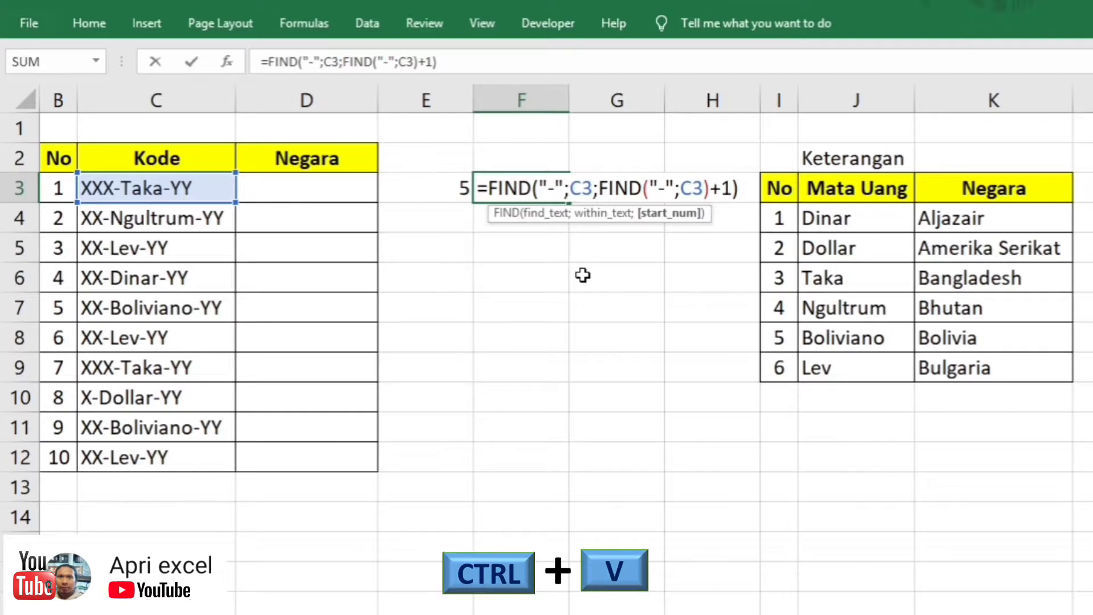
key(Return)
Cut the nested second-hyphen FIND expression out of F3's formula
double_click(535, 181)
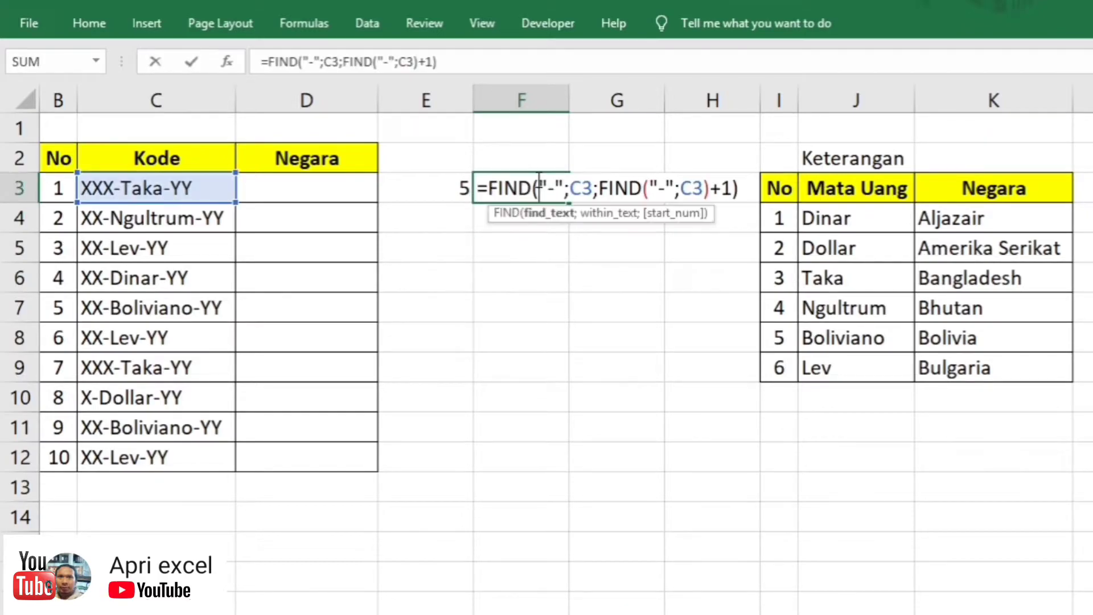
drag(739, 187, 483, 188)
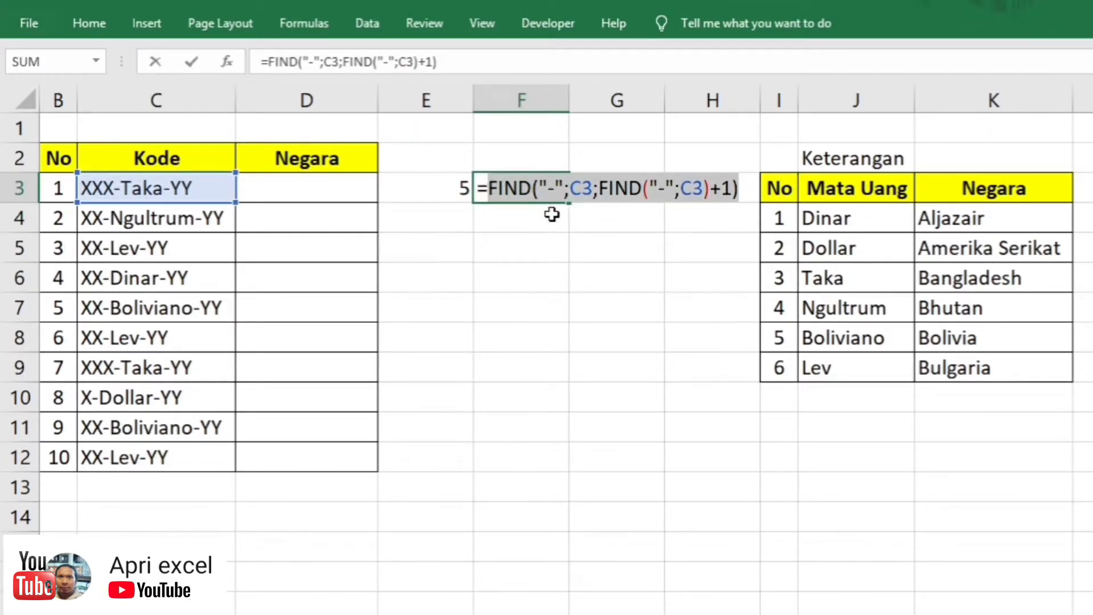
key(ctrl+x)
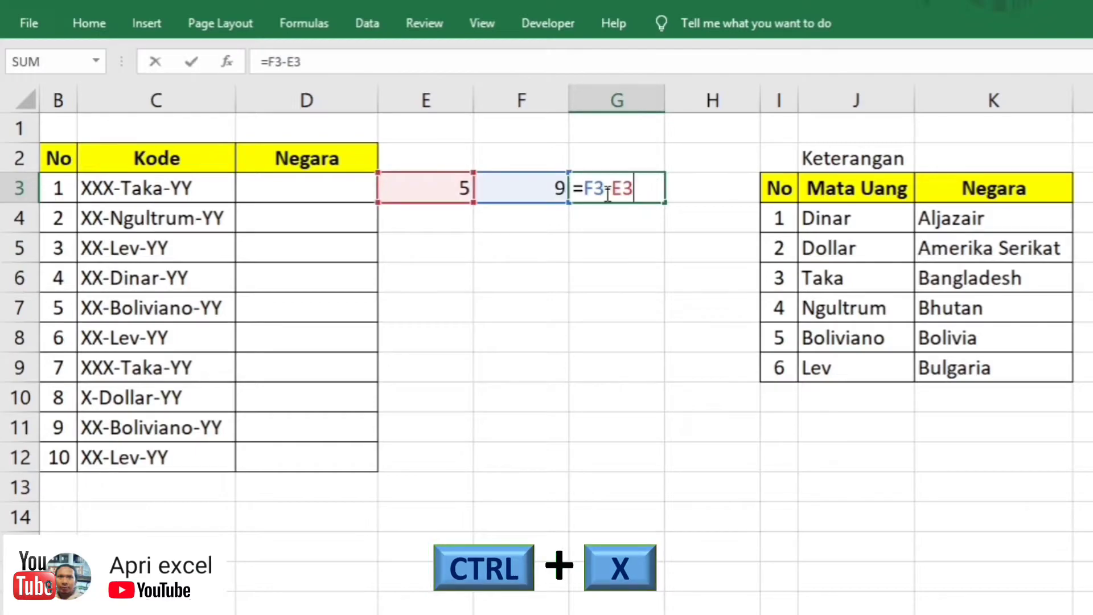
Replace the F3 reference in G3's formula with the nested second-hyphen FIND expression
drag(607, 194, 593, 193)
key(ctrl+v)
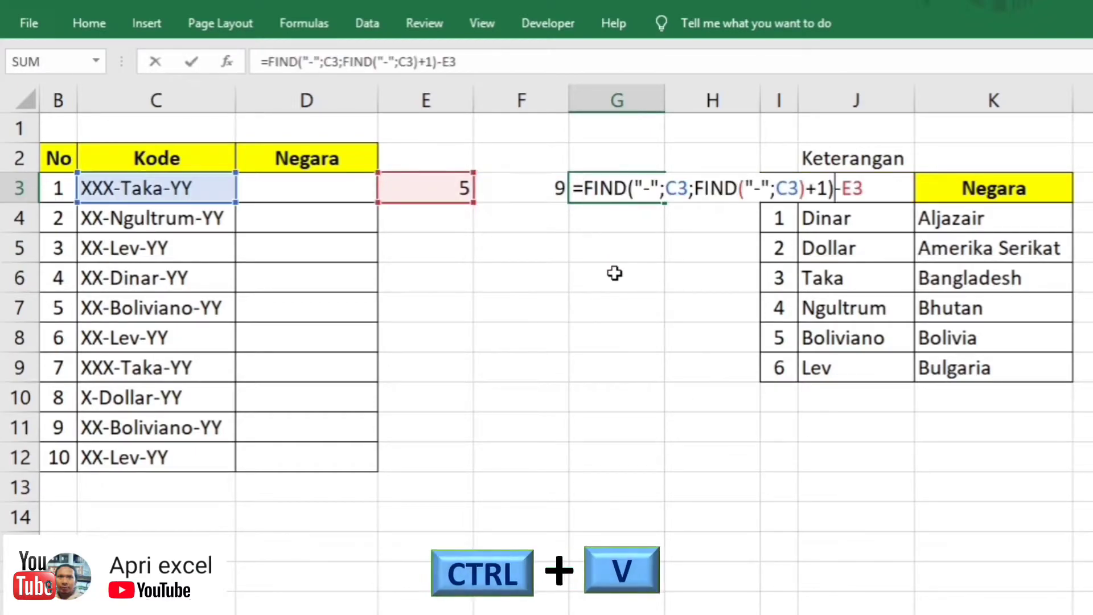
key(Return)
double_click(619, 187)
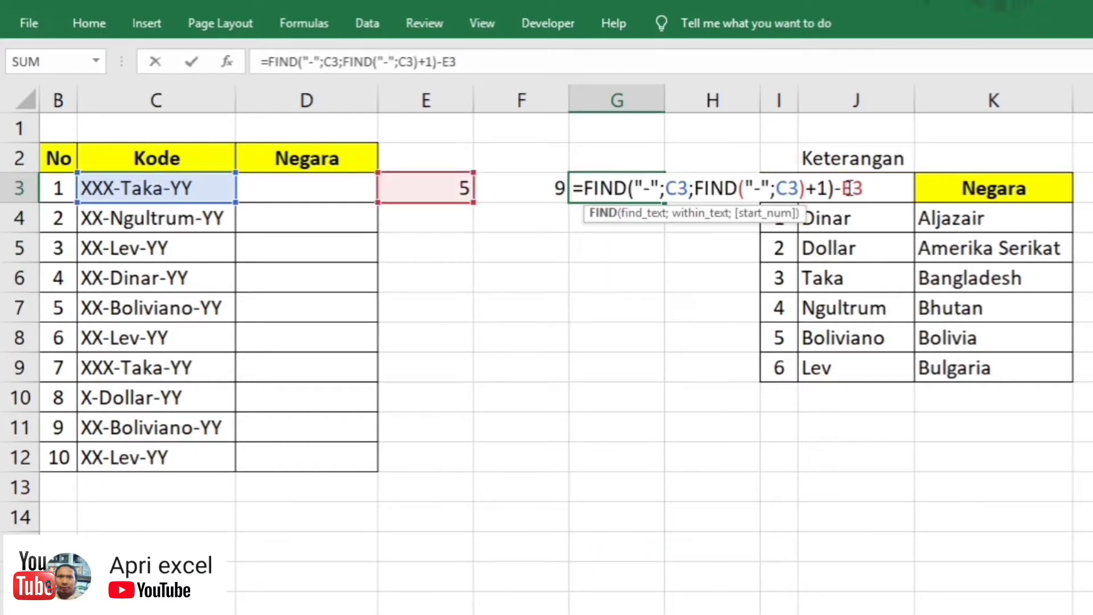
key(Escape)
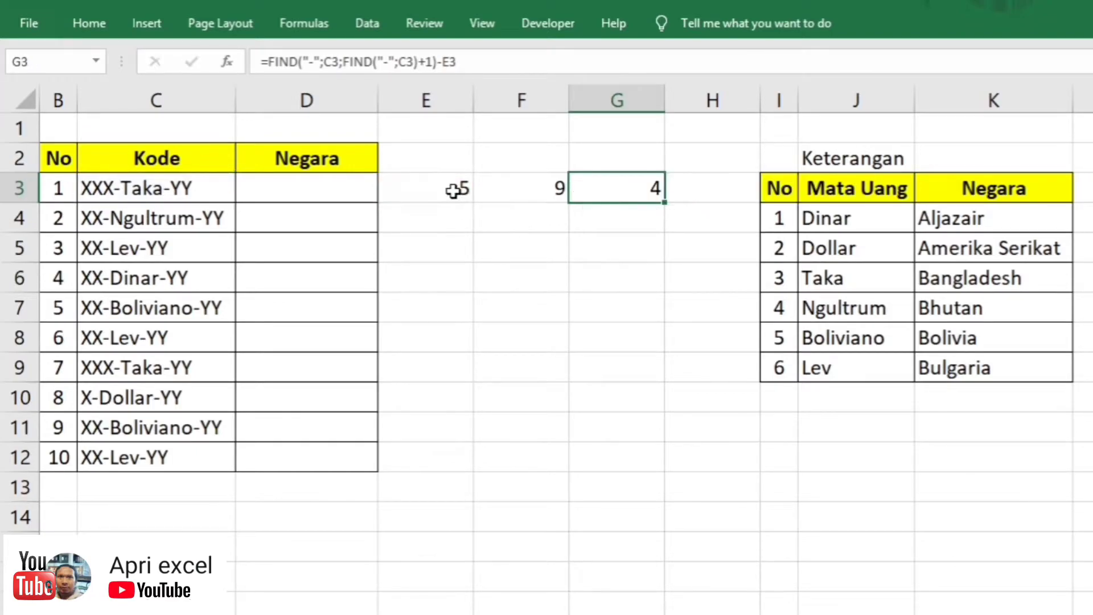
Replace the E3 reference in G3's formula with E3's FIND("-";C3)+1 expression
double_click(456, 188)
drag(526, 188, 397, 190)
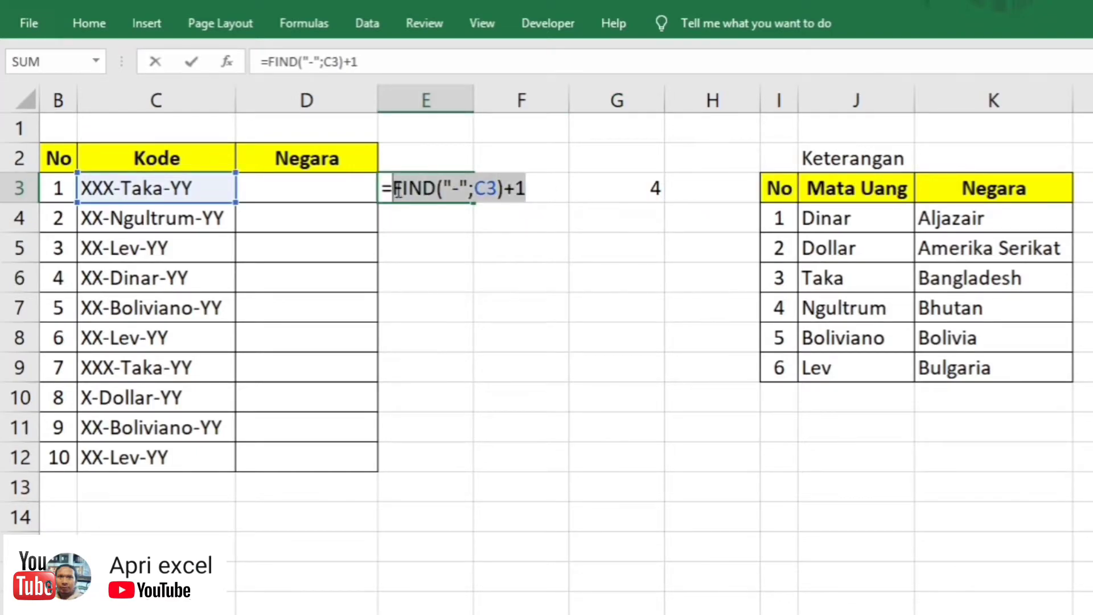
key(ctrl+x)
key(Escape)
click(646, 182)
double_click(644, 188)
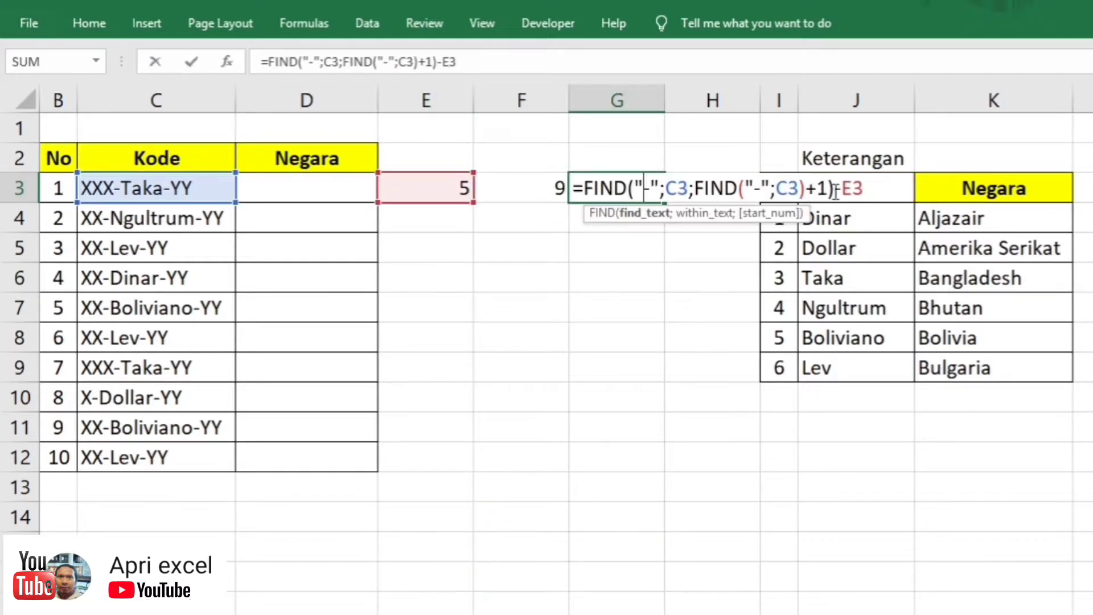
double_click(853, 188)
key(ctrl+v)
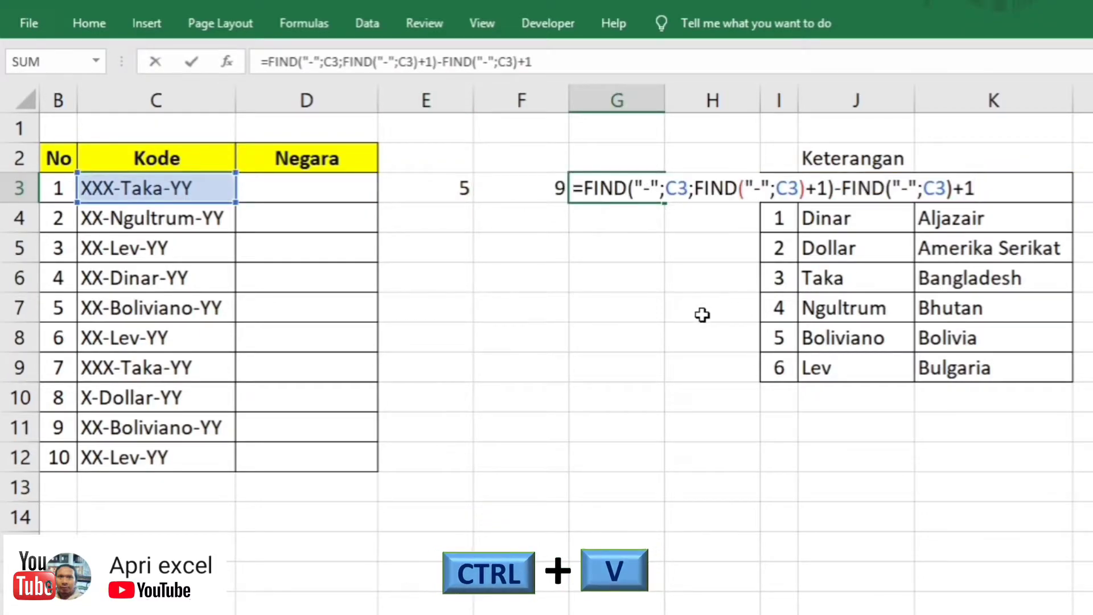
key(Return)
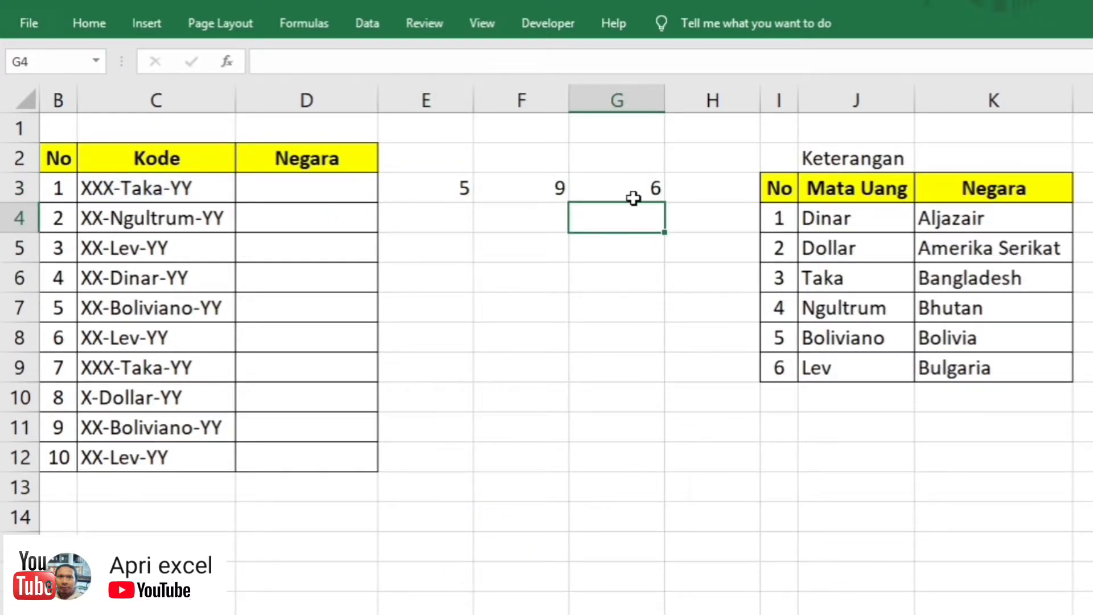
Wrap the subtracted FIND("-";C3)+1 term in parentheses so G3 returns 4
click(629, 189)
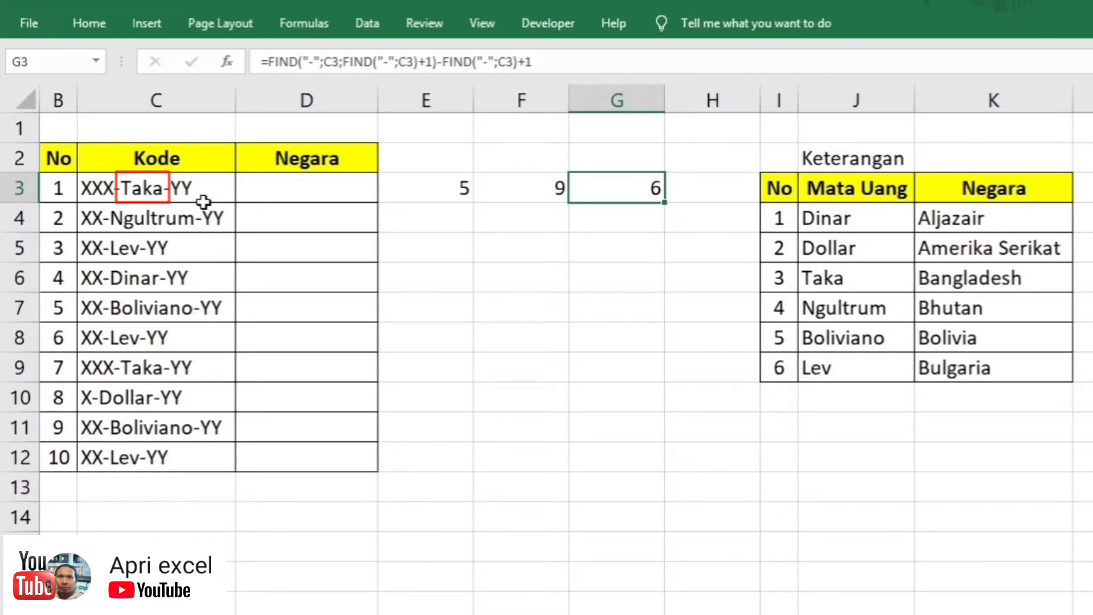
double_click(636, 186)
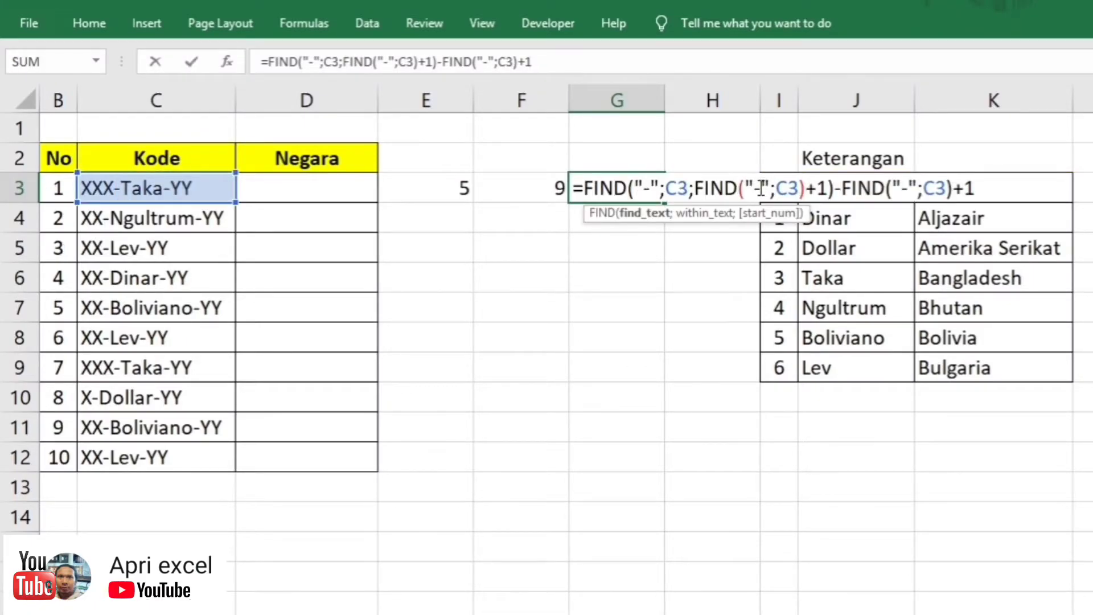
click(844, 191)
text(()
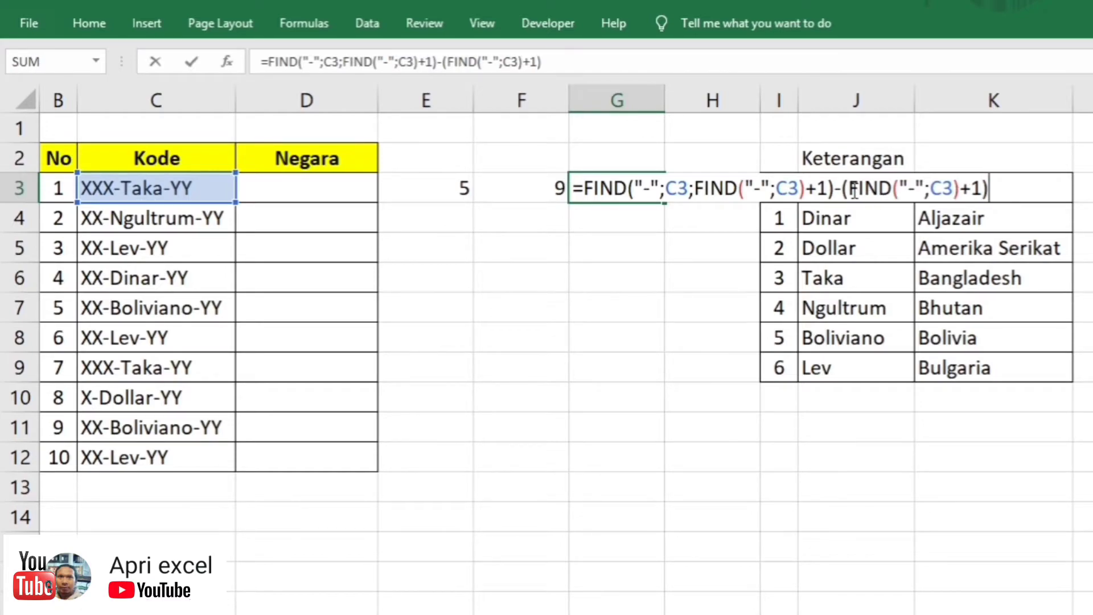
key(Return)
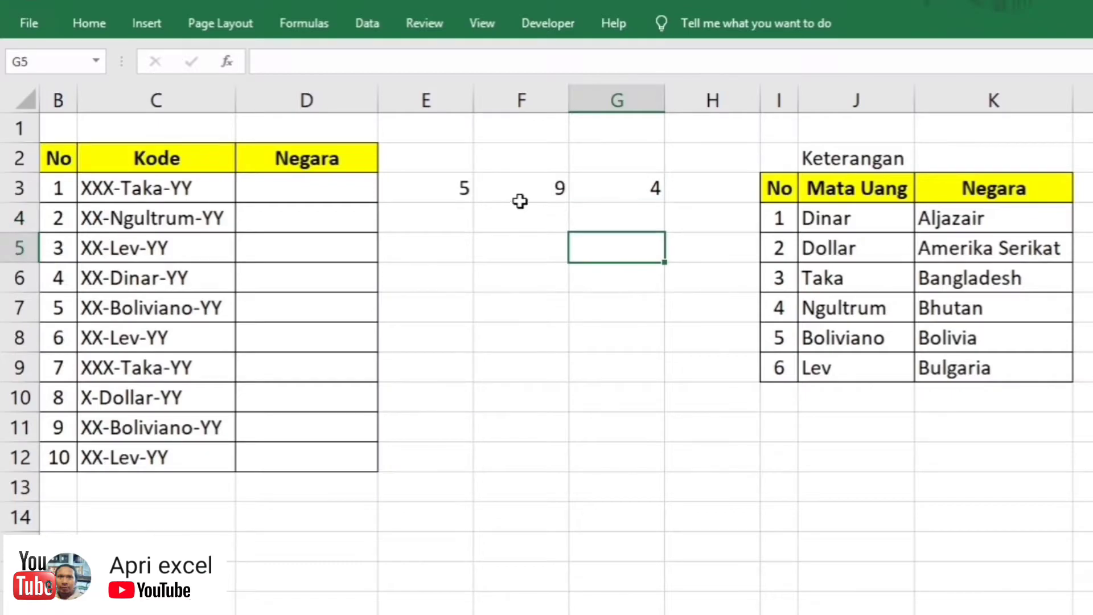
Enter =MID(C3;E3;G3) in H3 to extract Taka from the first code
click(697, 192)
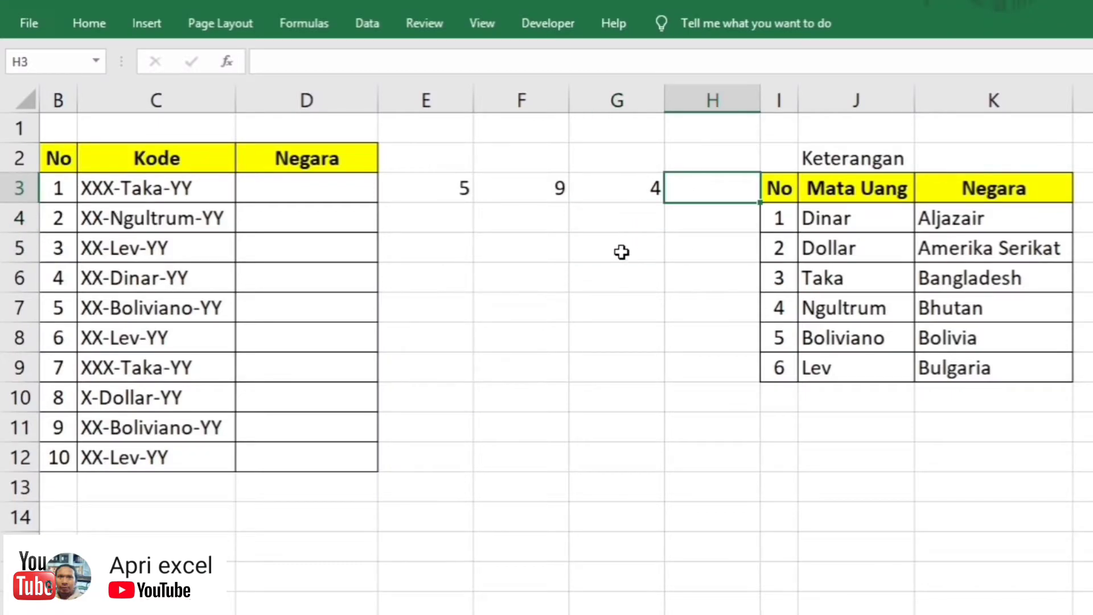
text(=mid)
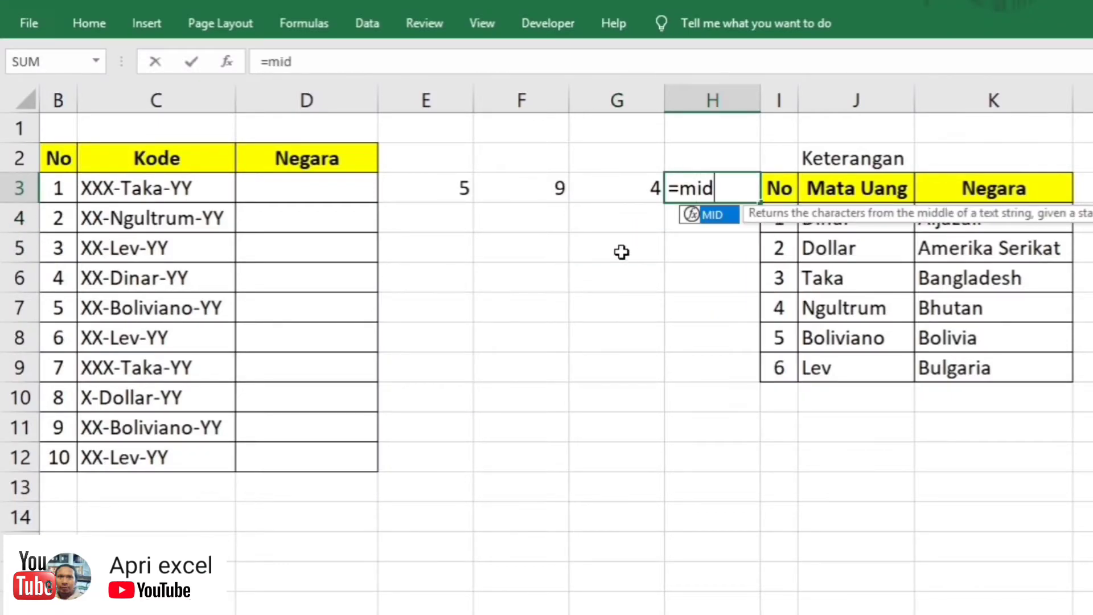
text(()
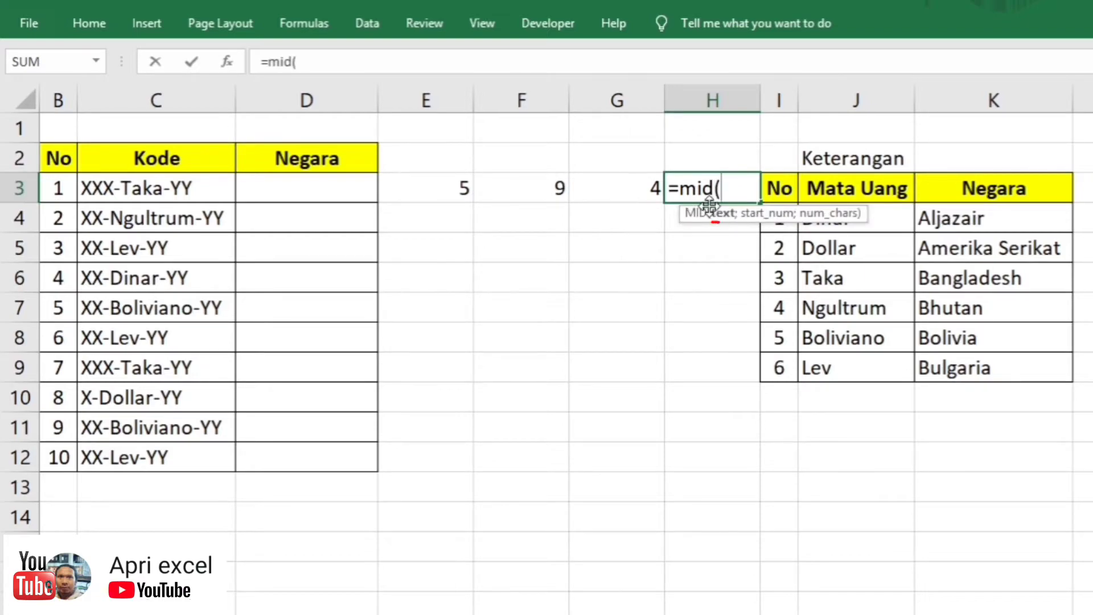
click(180, 186)
text(;)
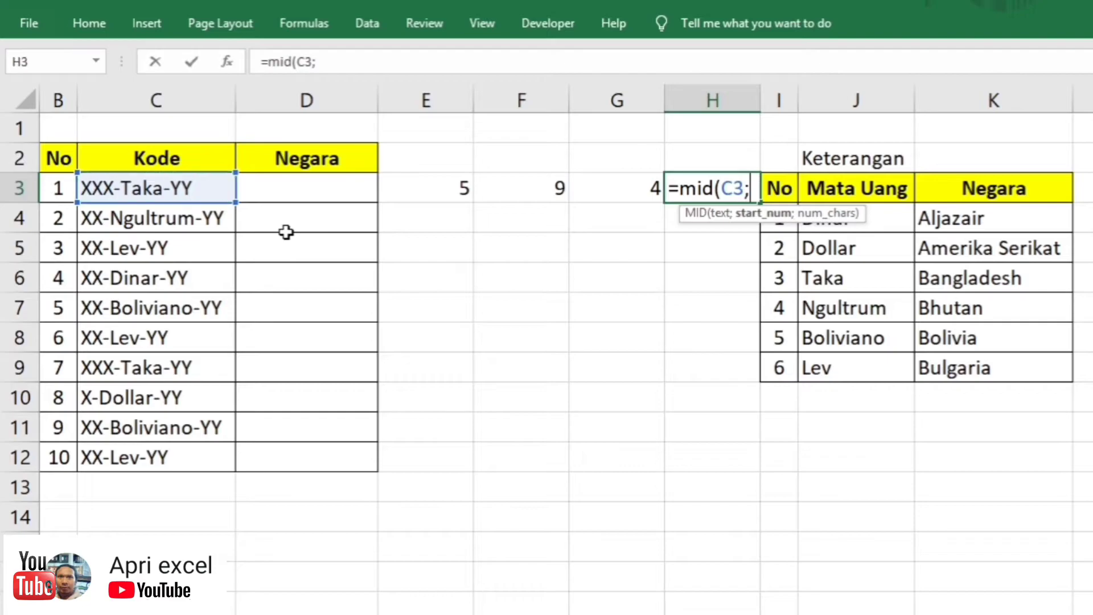
click(433, 190)
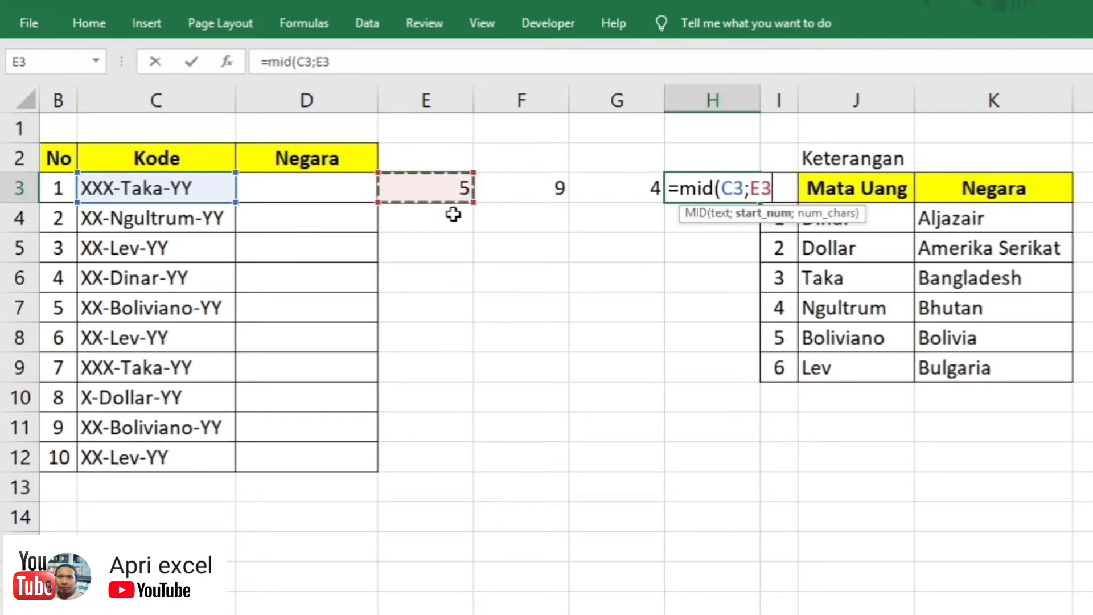
text(;)
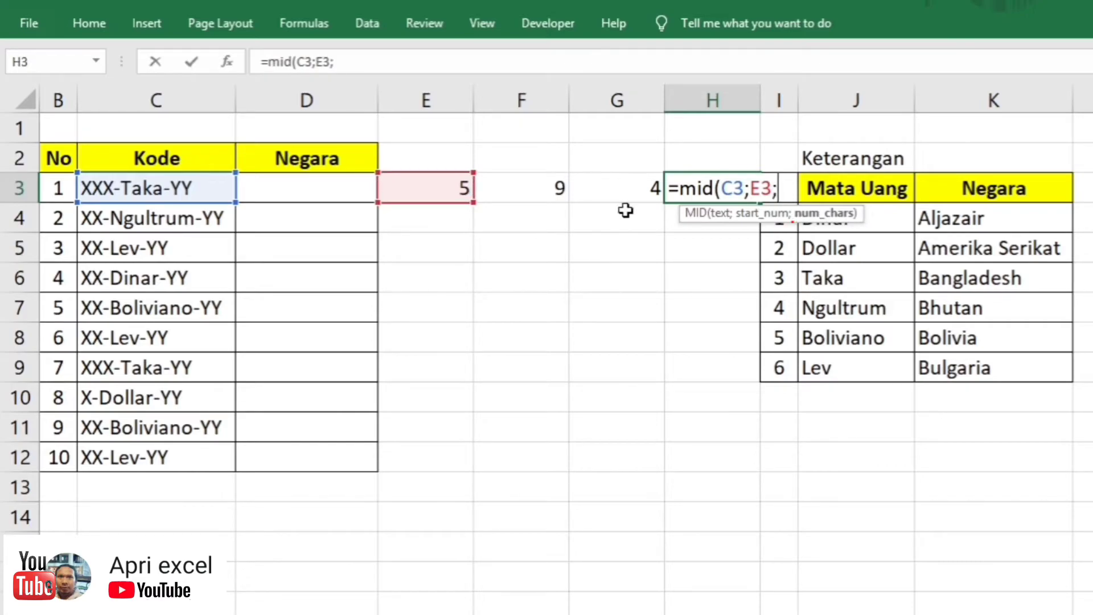
click(632, 192)
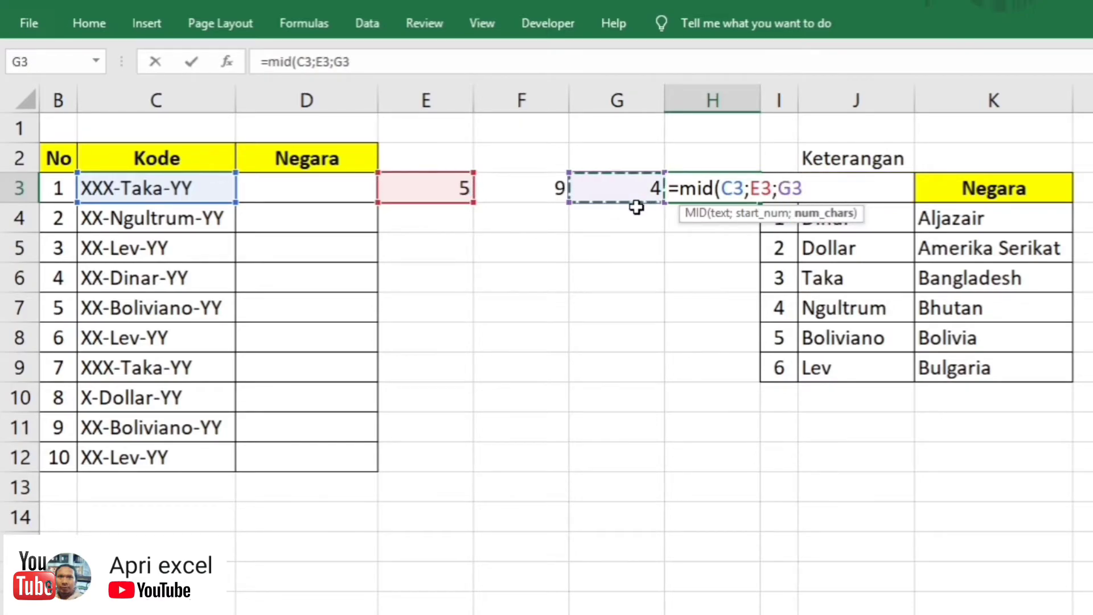
text())
key(Return)
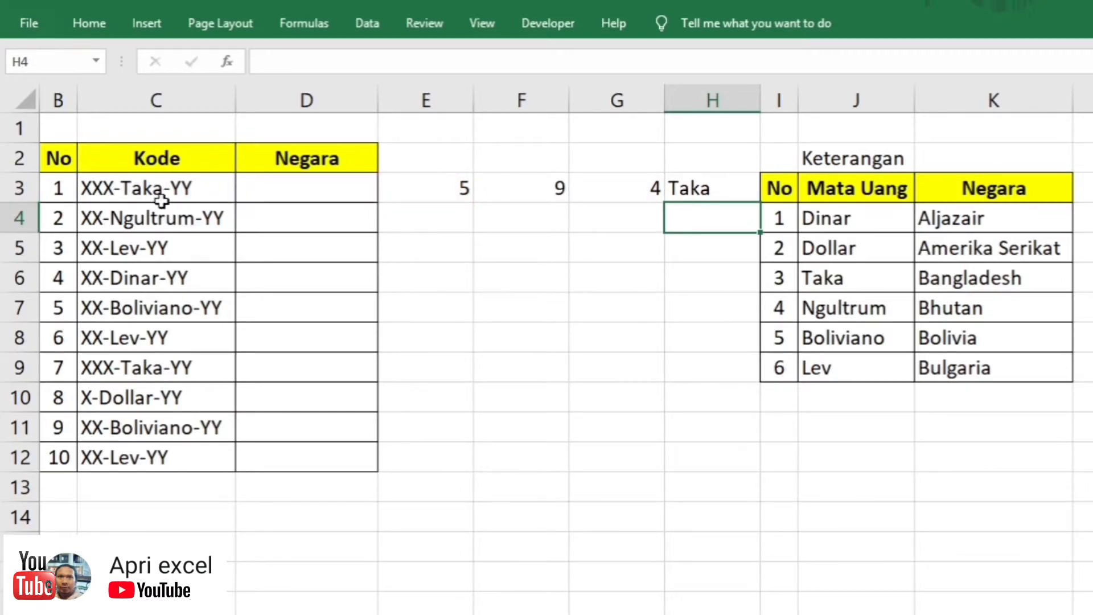
click(378, 178)
Substitute E3's FIND expression for the E3 start argument in H3's MID formula
double_click(442, 178)
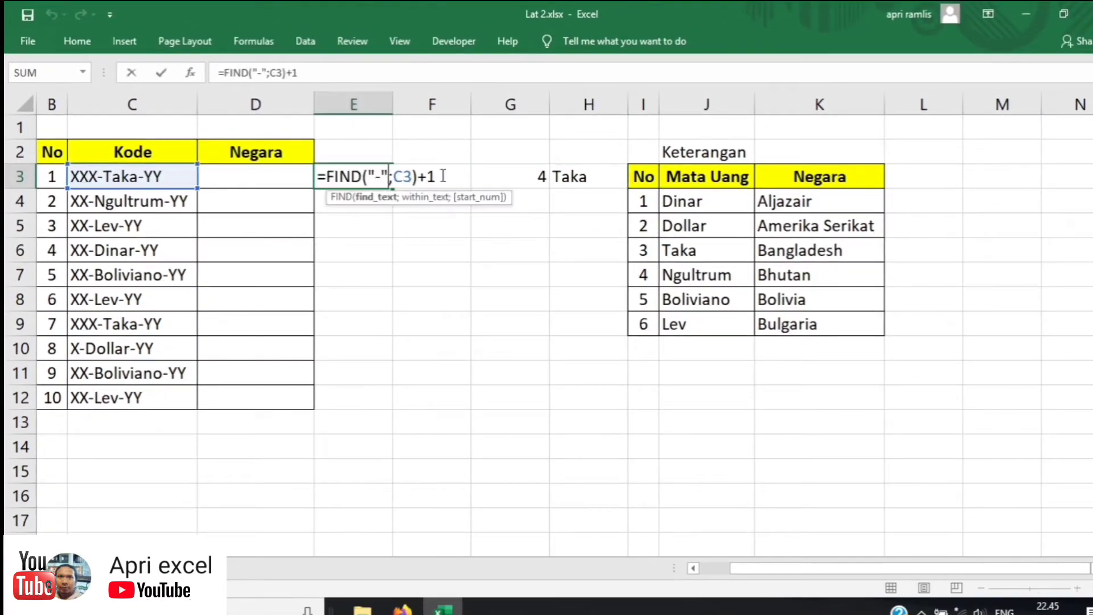
drag(442, 178, 330, 174)
key(ctrl+c)
key(Escape)
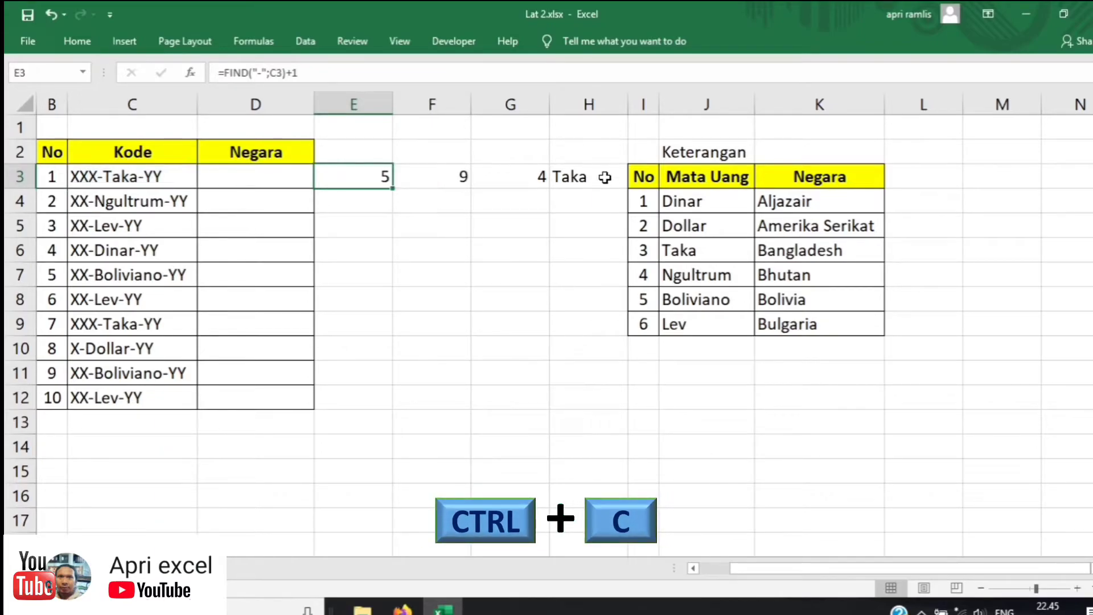
double_click(609, 178)
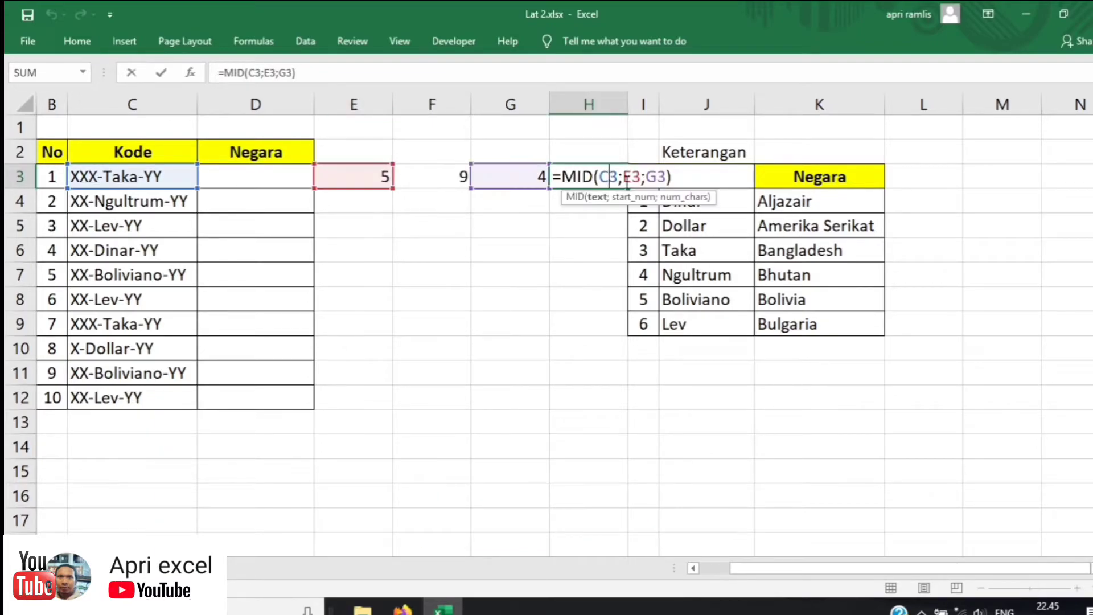
double_click(643, 177)
key(ctrl+v)
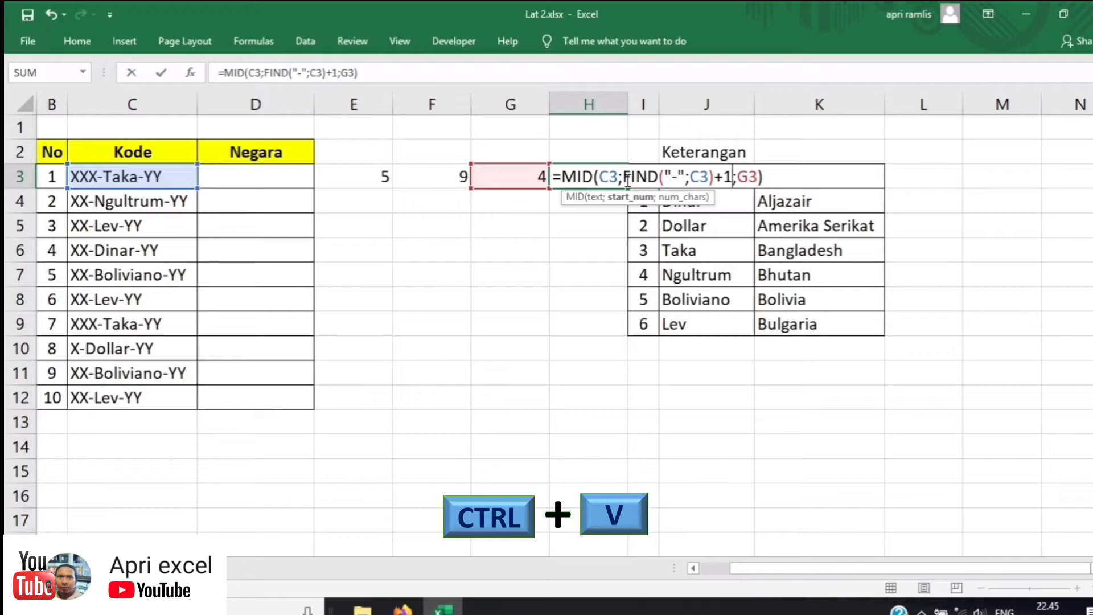
key(Return)
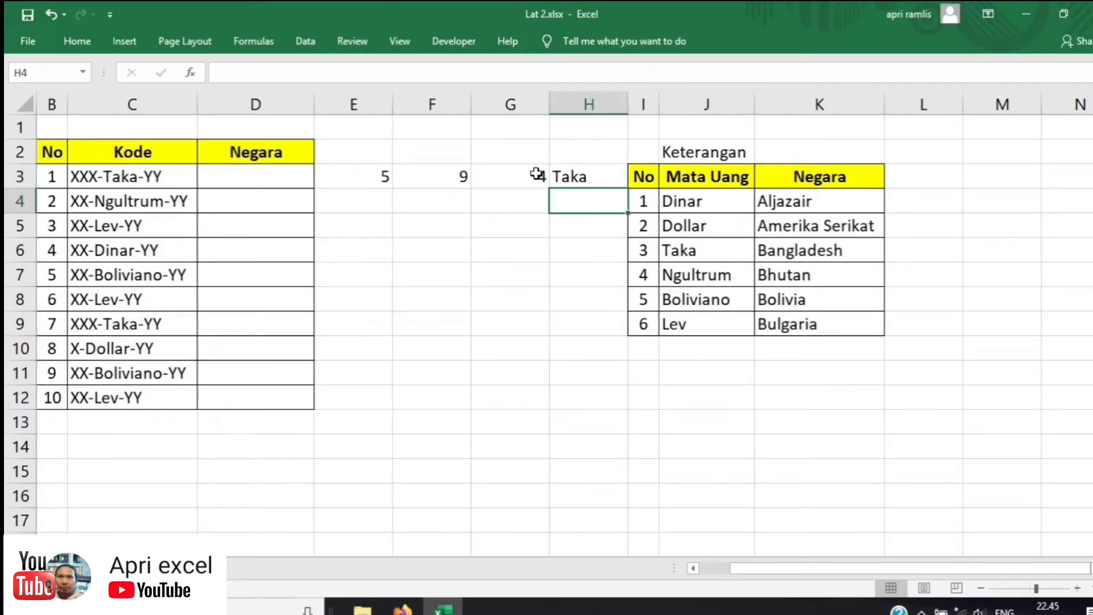
Substitute G3's length expression into H3's MID formula, then clear helper cells E3:G3
key(Up)
double_click(536, 176)
drag(820, 176, 493, 174)
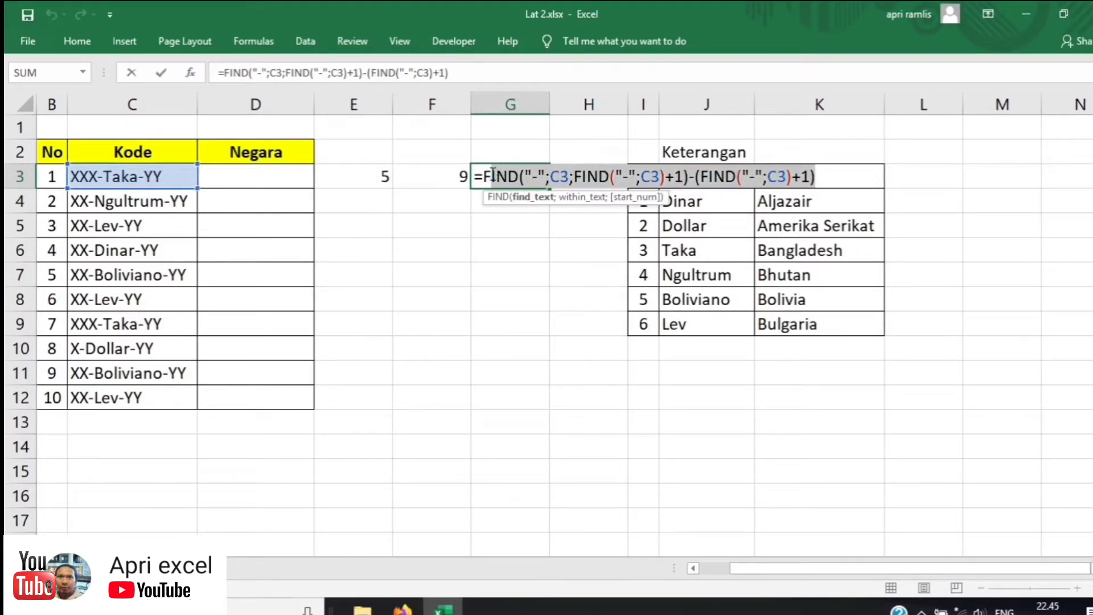
key(ctrl+c)
key(Escape)
double_click(594, 177)
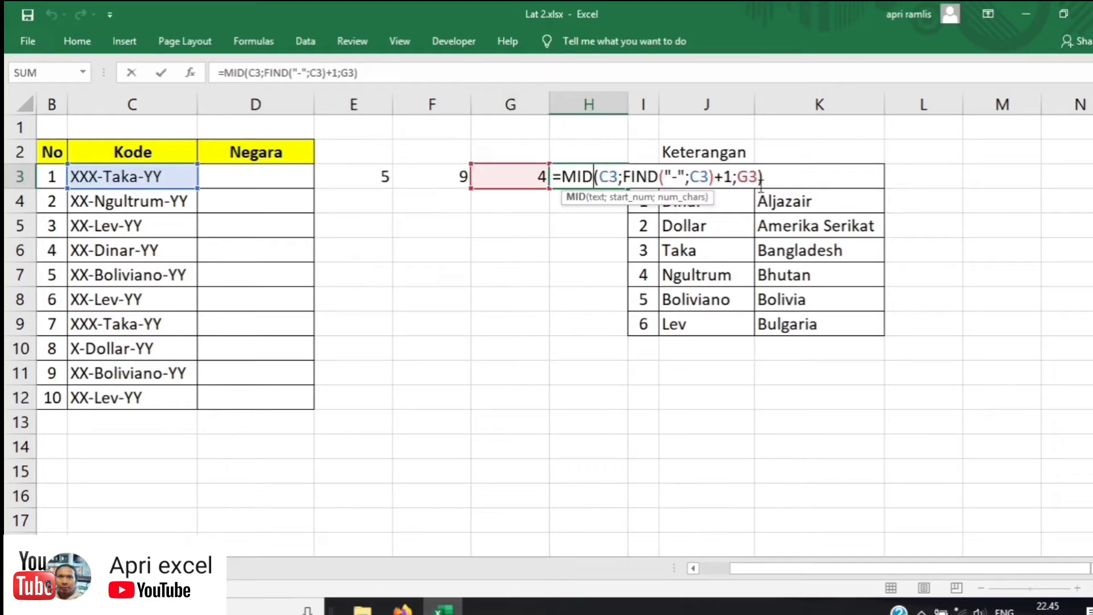
key(ctrl+v)
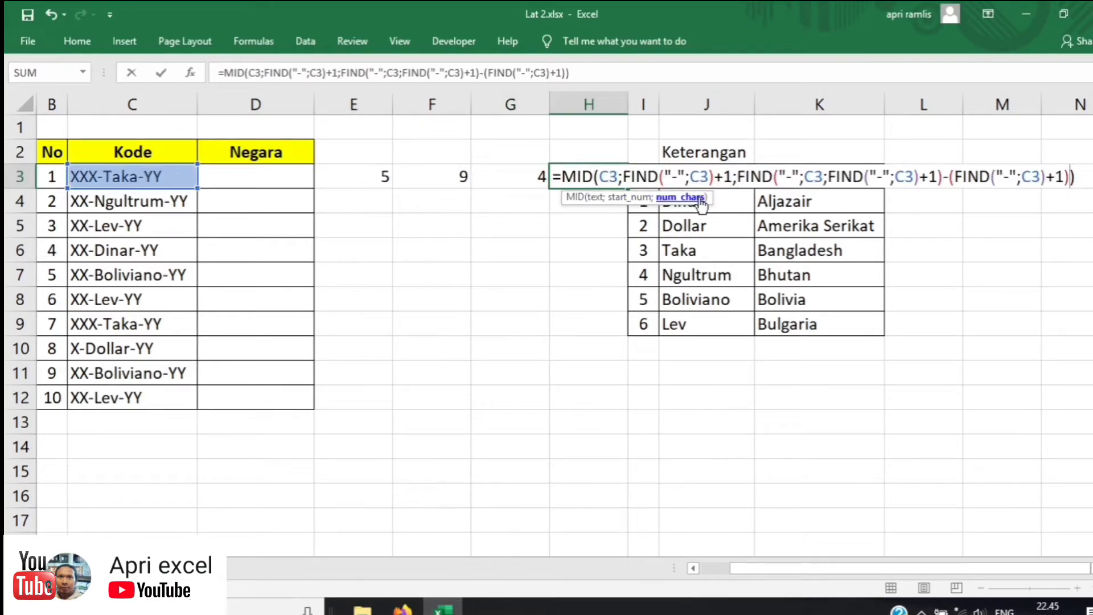
key(Return)
drag(533, 173, 385, 171)
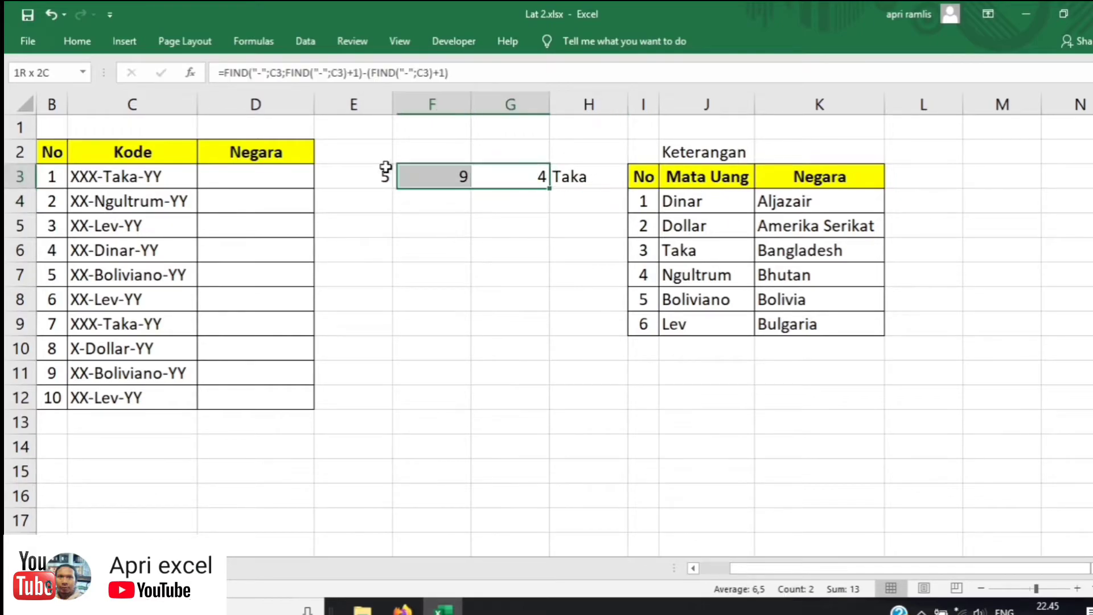
key(Delete)
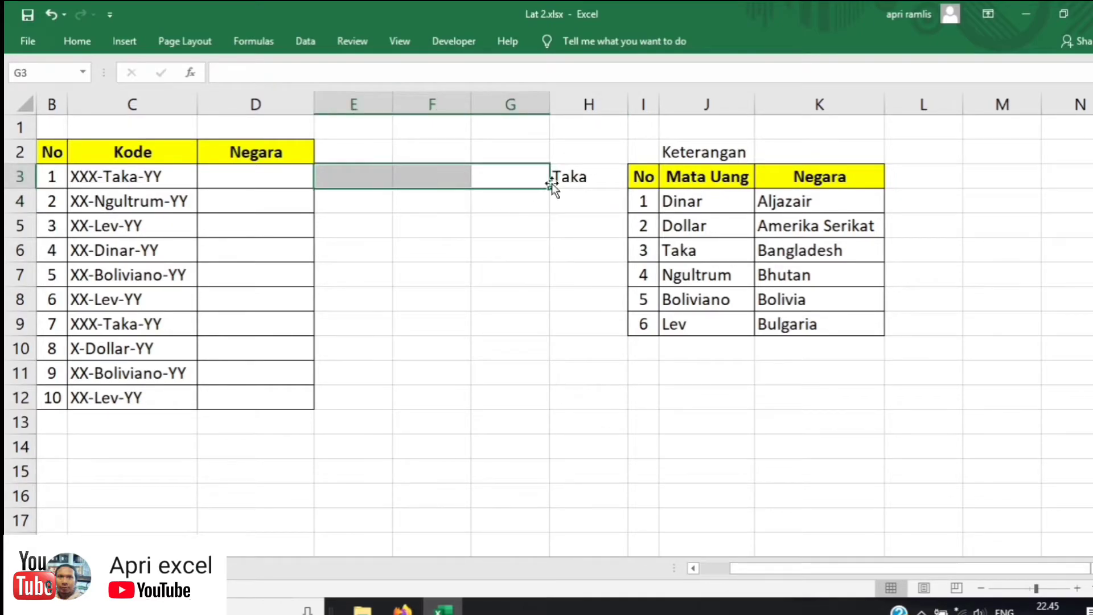
Move the Taka formula from H3 to E3 and fill it down to E12
click(575, 171)
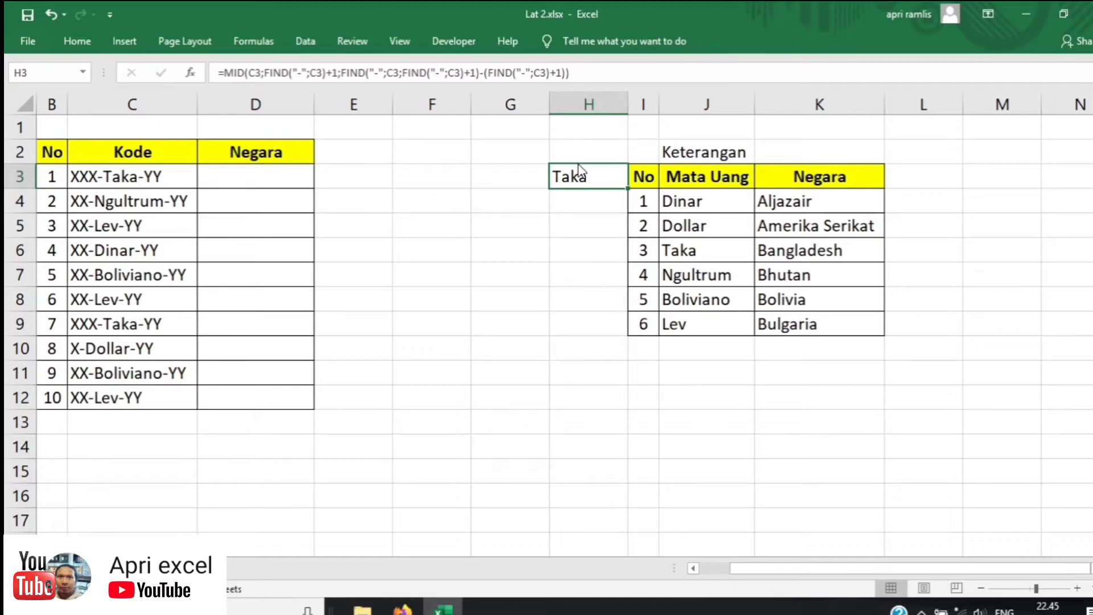
drag(579, 168, 393, 185)
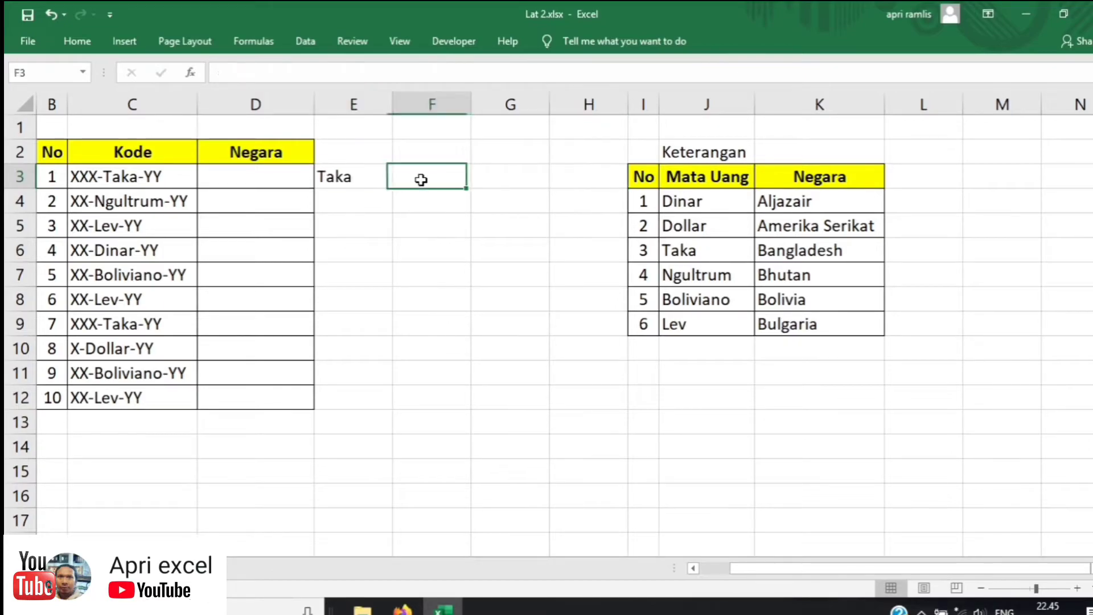
drag(392, 188, 391, 420)
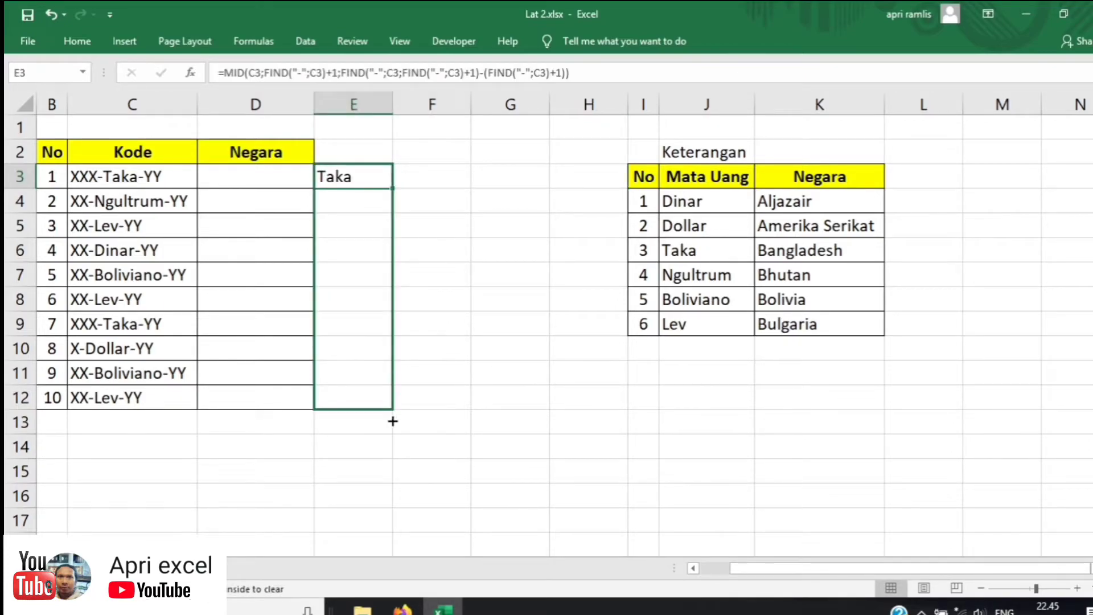
click(450, 288)
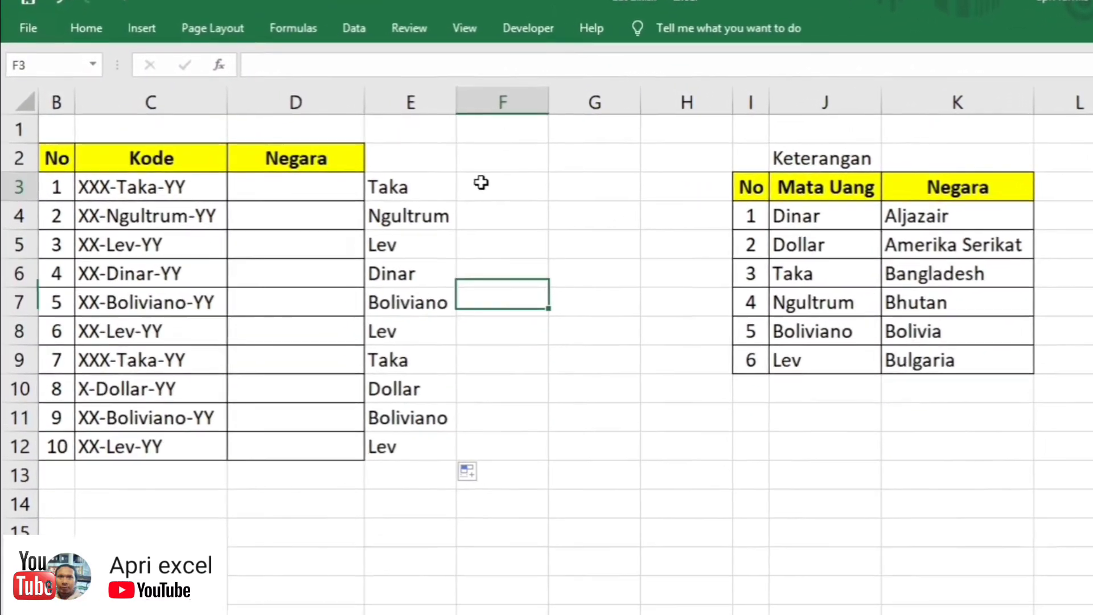
Enter =MATCH(E3;$J$4:$J$9;0) in F3 with exact match, returning 3
double_click(414, 175)
text(=)
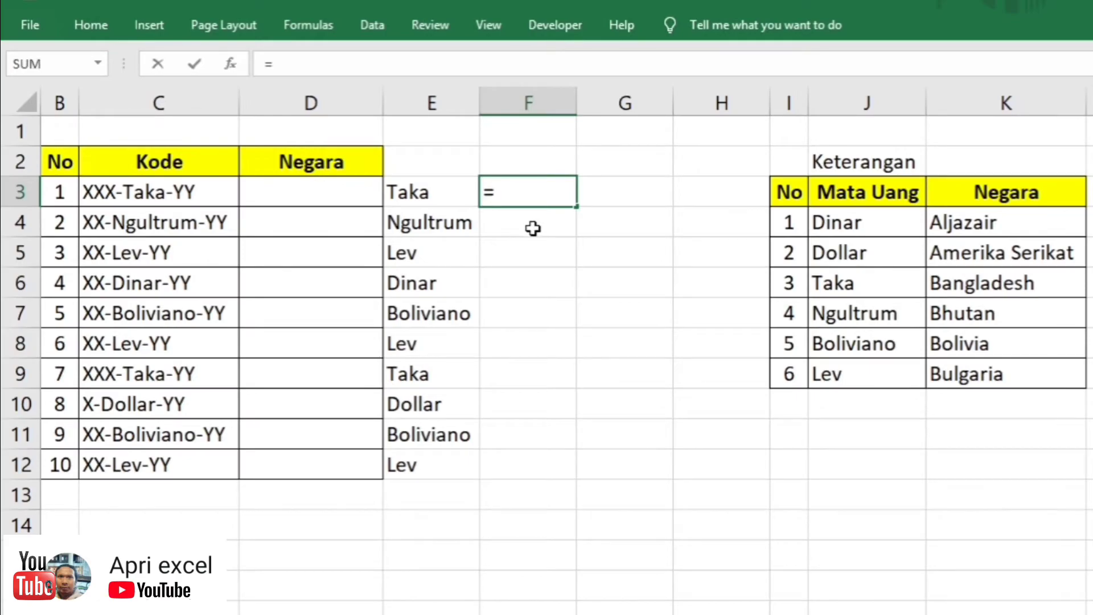
text(match()
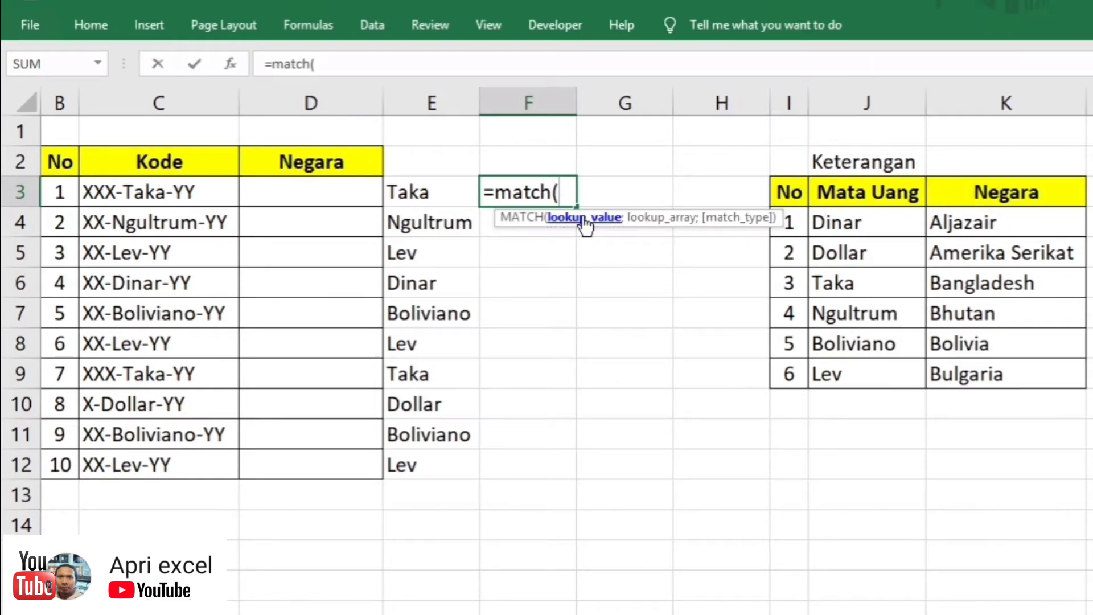
click(428, 196)
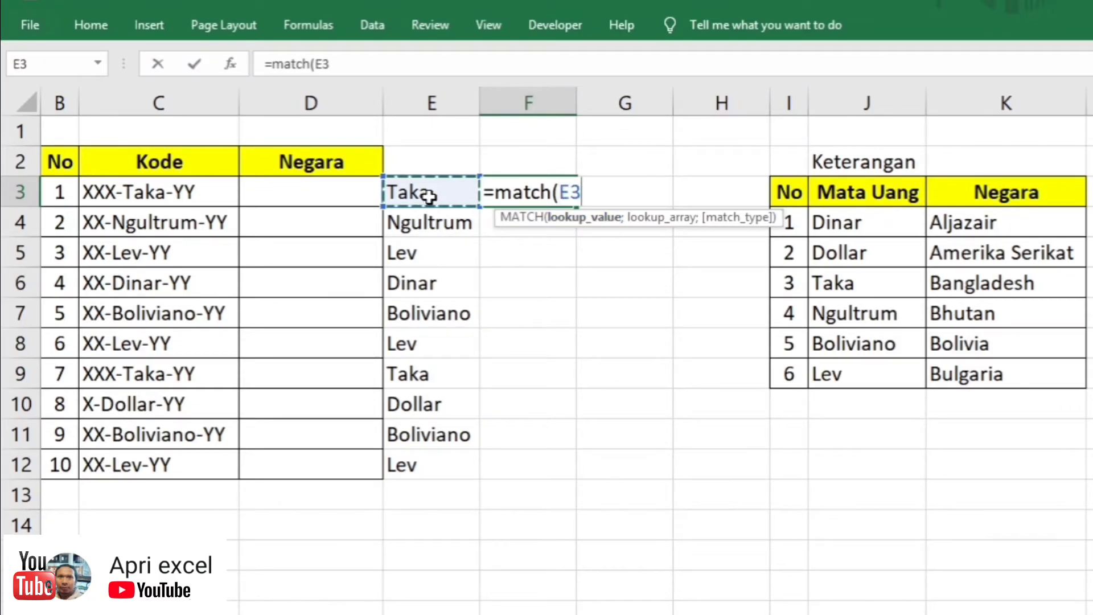
text(;)
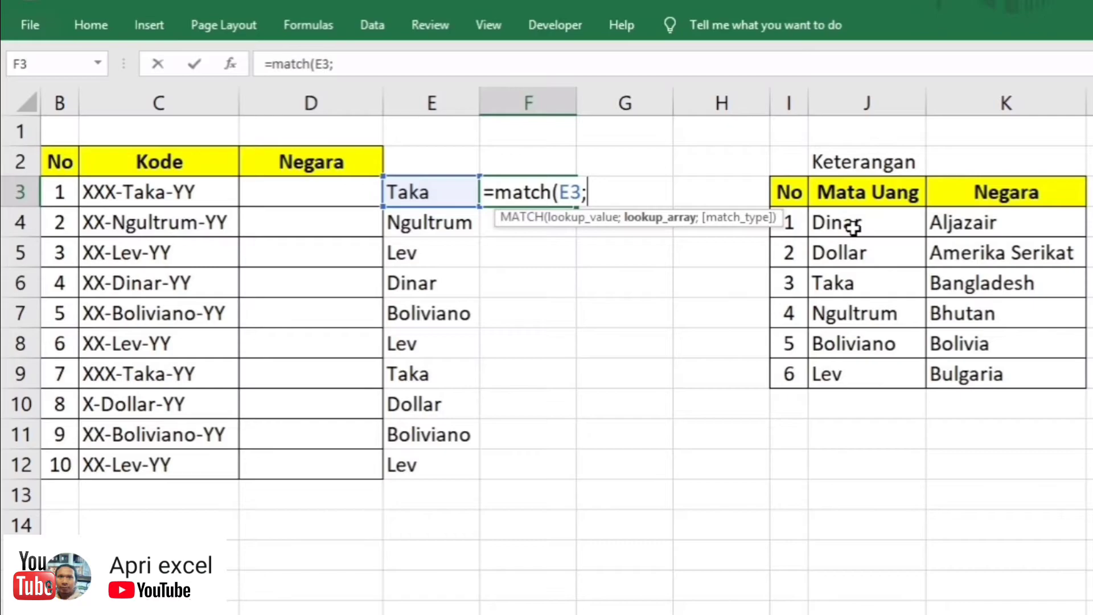
drag(853, 228, 874, 373)
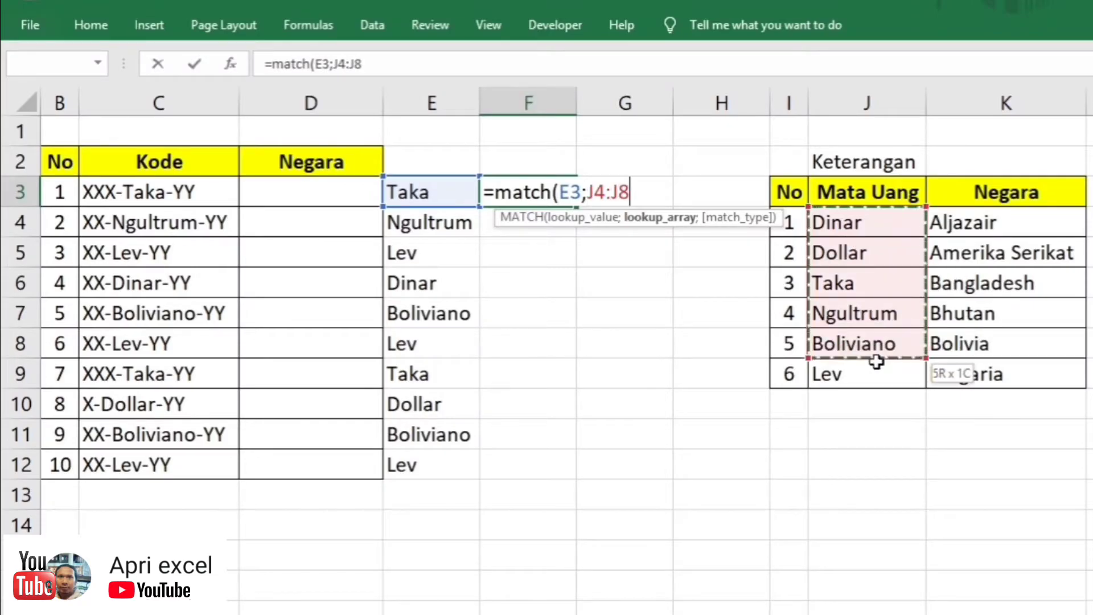
drag(632, 192, 590, 190)
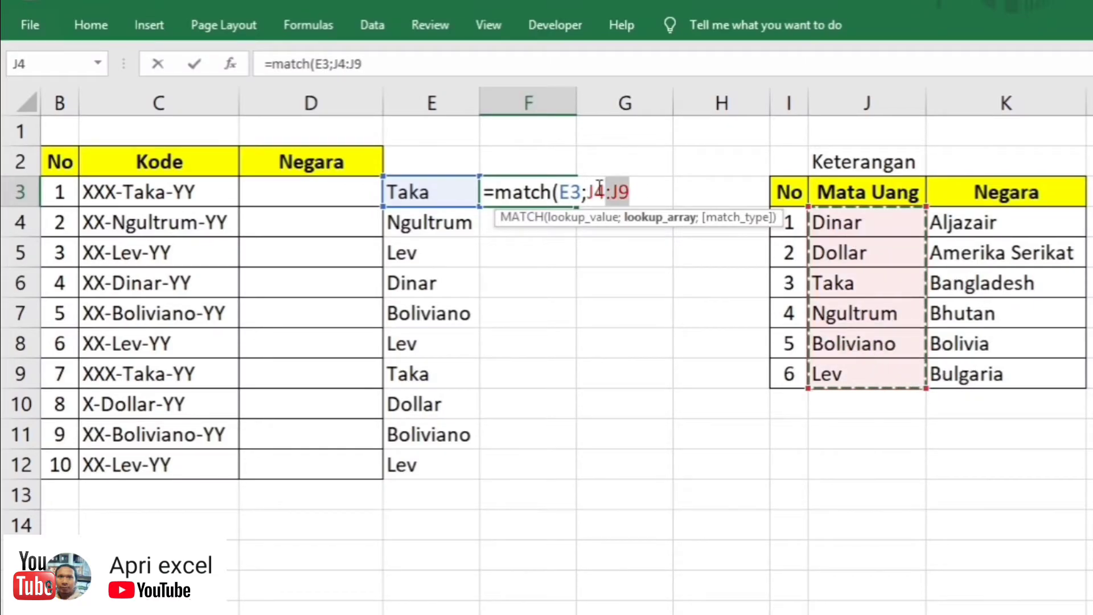
key(F4)
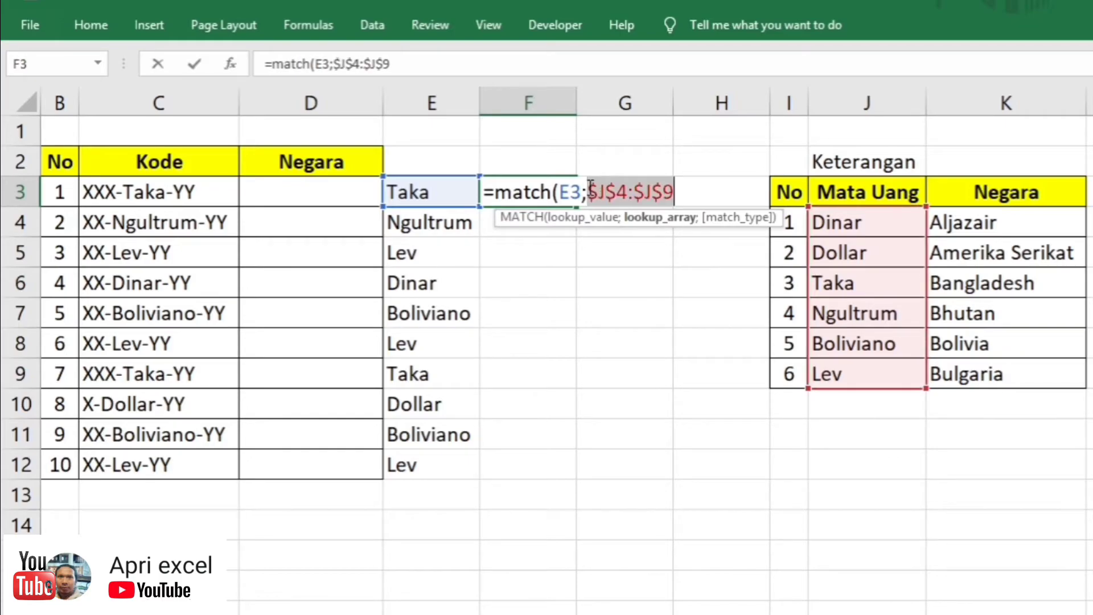
text(;)
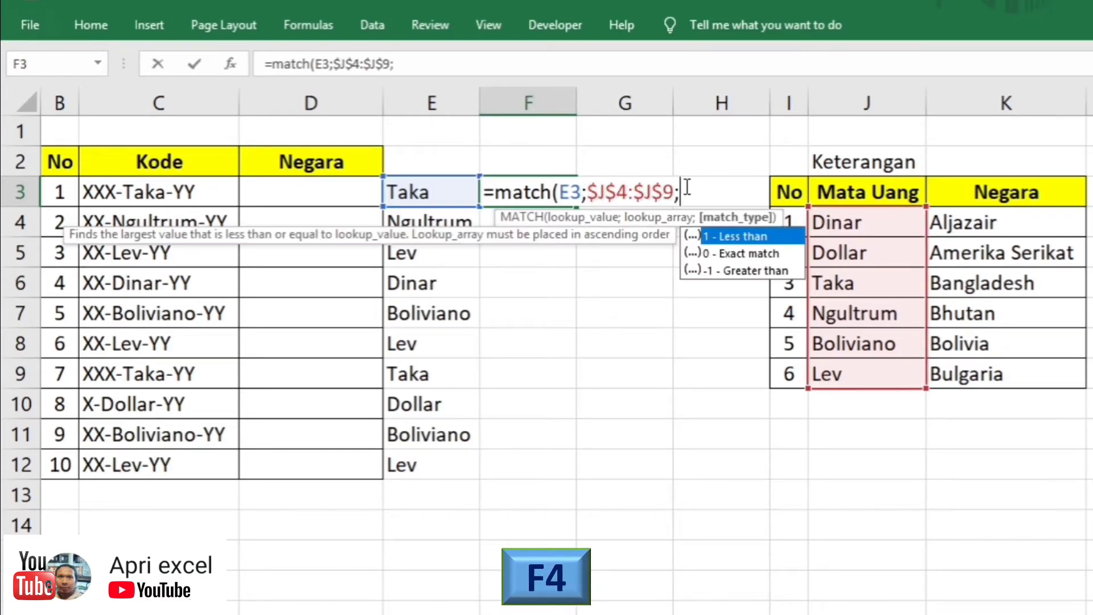
click(736, 258)
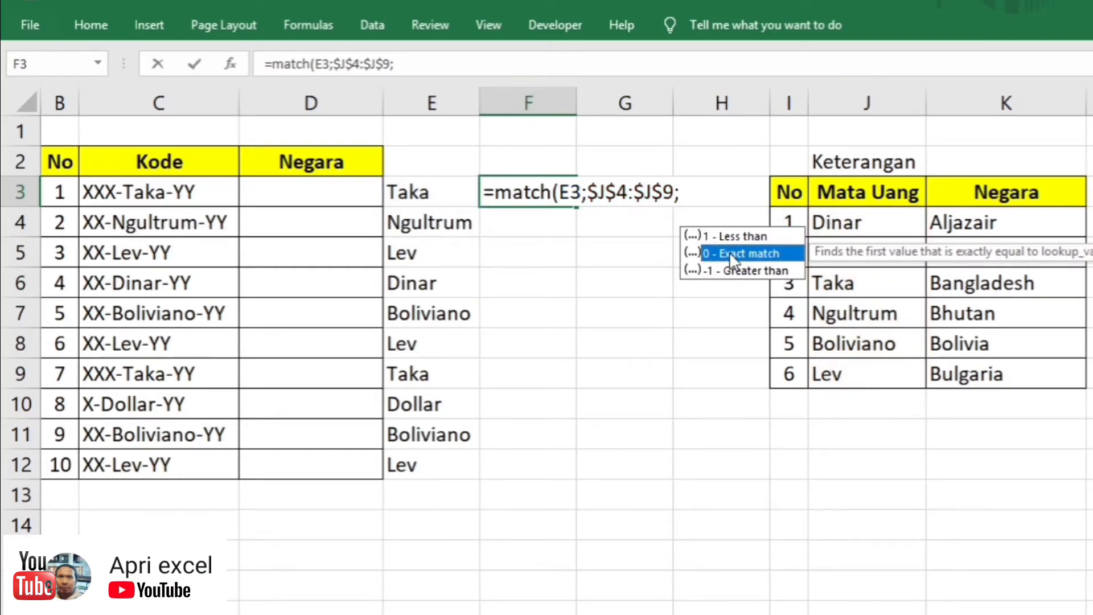
double_click(731, 254)
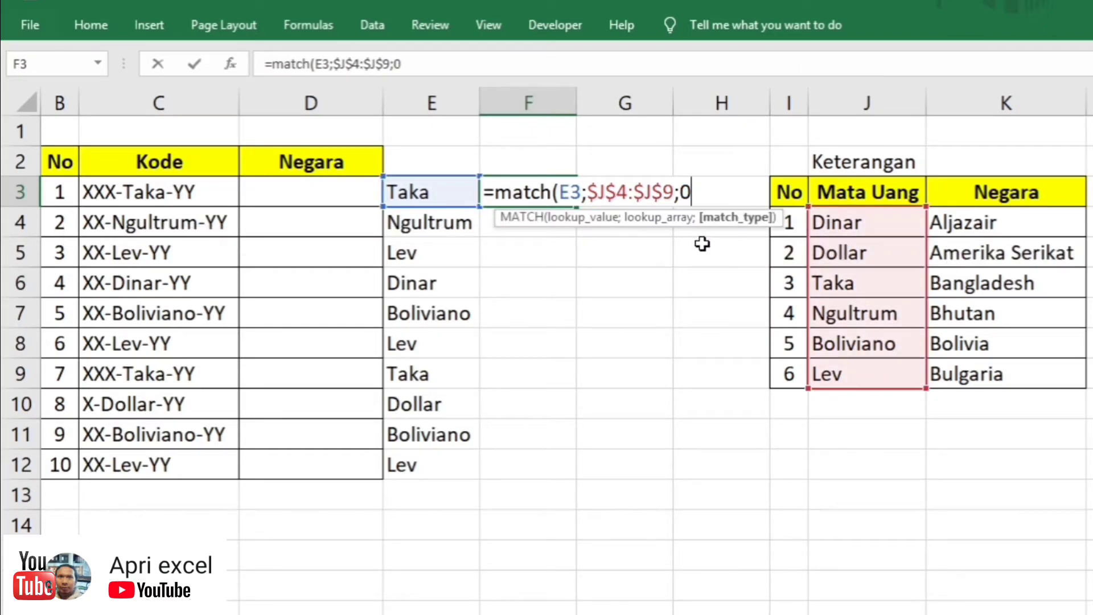
text())
key(Return)
Fill the MATCH formula down to F12 and check the copied formulas in F4 and F5
click(550, 185)
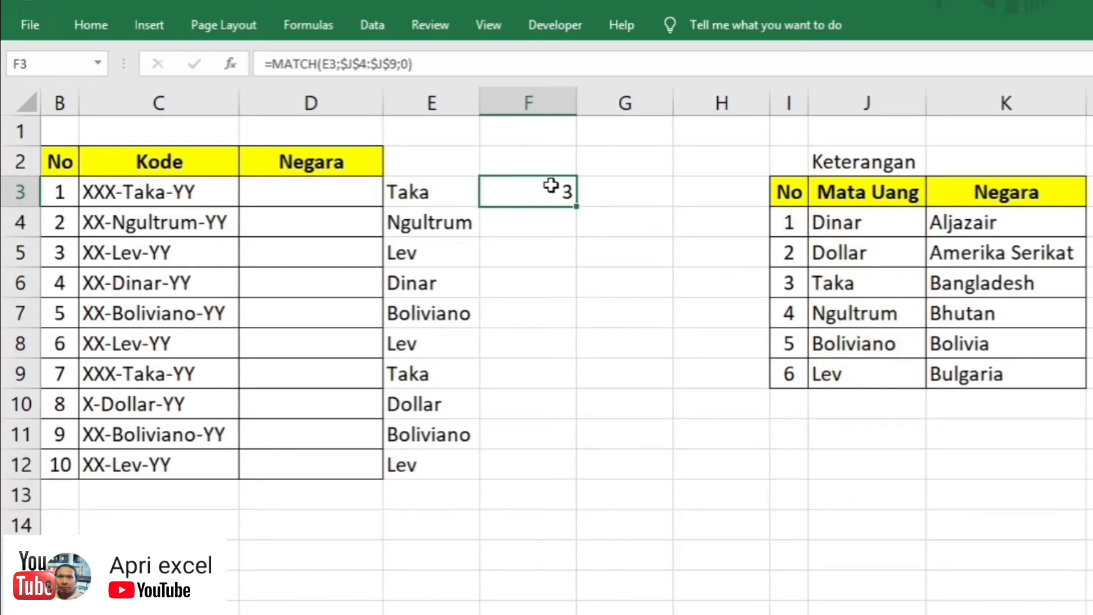
drag(578, 208, 576, 486)
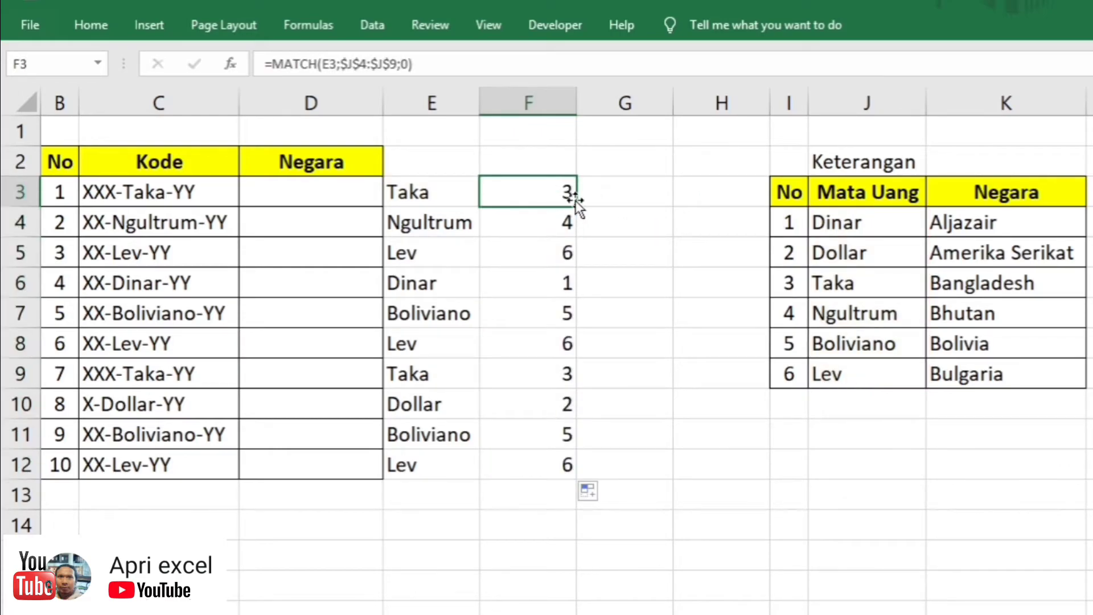
click(563, 224)
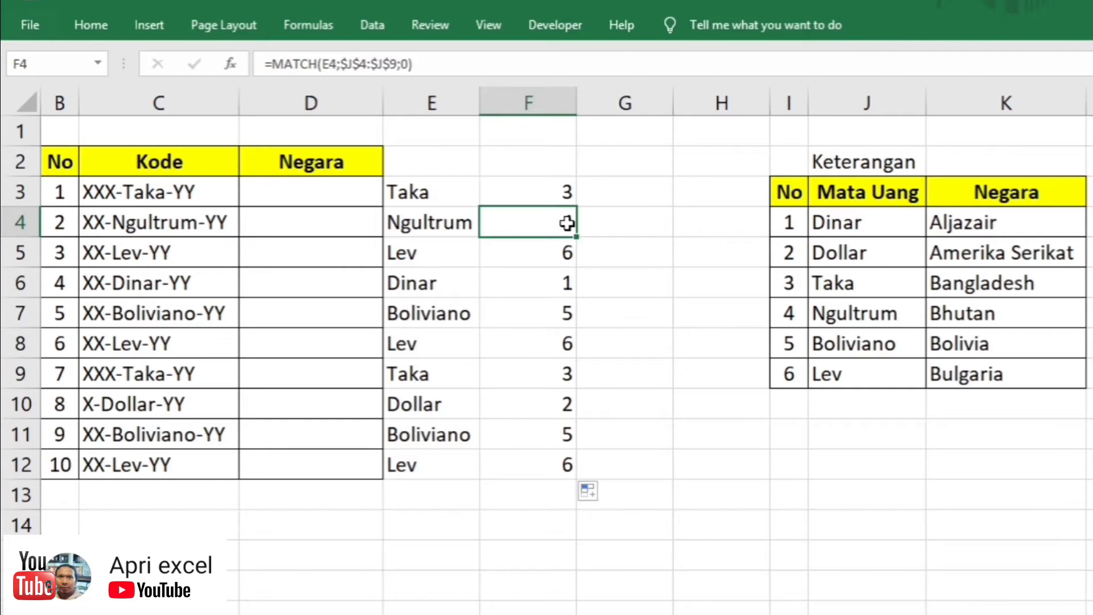
click(787, 315)
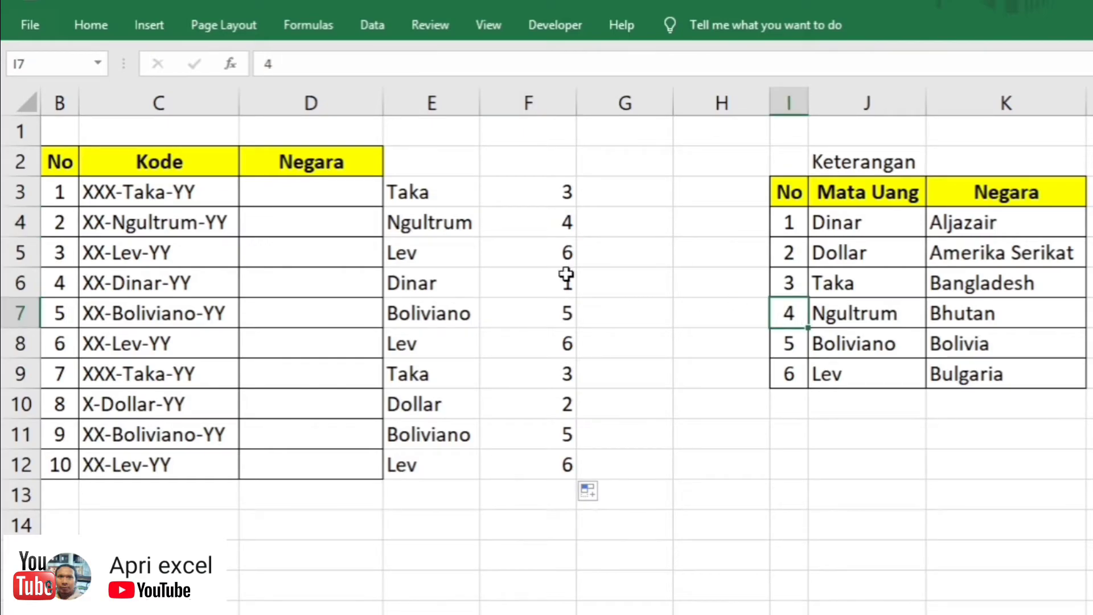
click(563, 249)
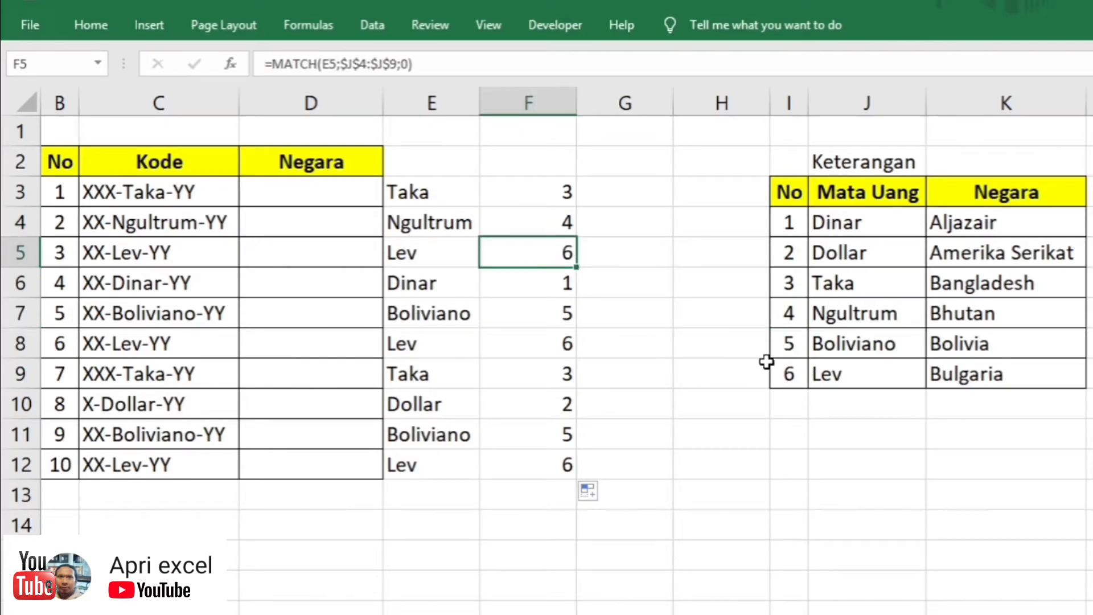
click(654, 302)
double_click(618, 195)
Enter =INDEX($K$4:$K$9;F3) in D3 and fill it down to D12
click(299, 194)
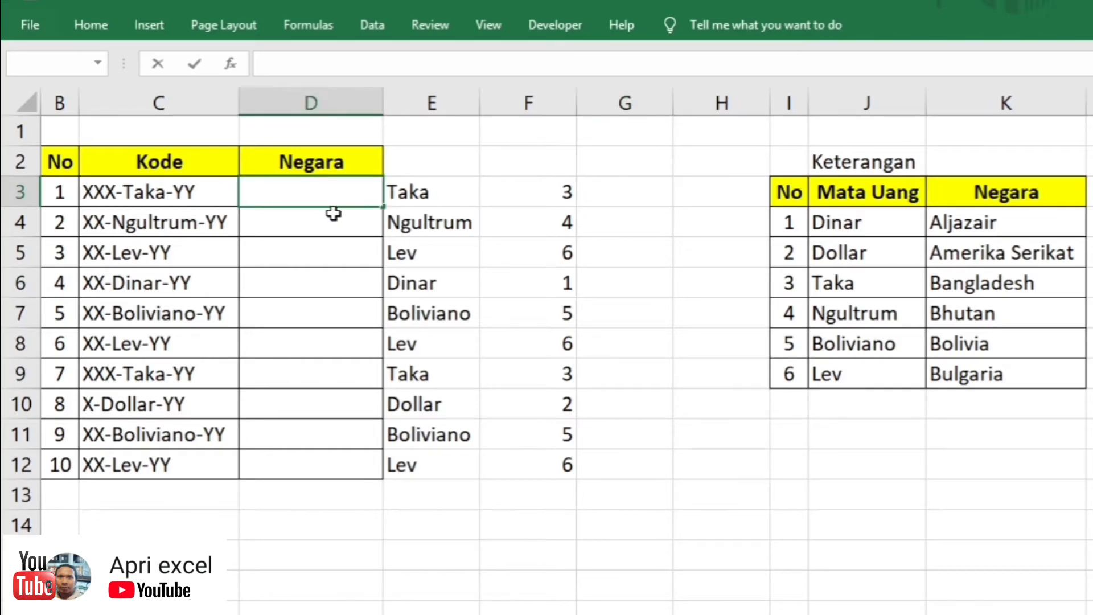
text(=index)
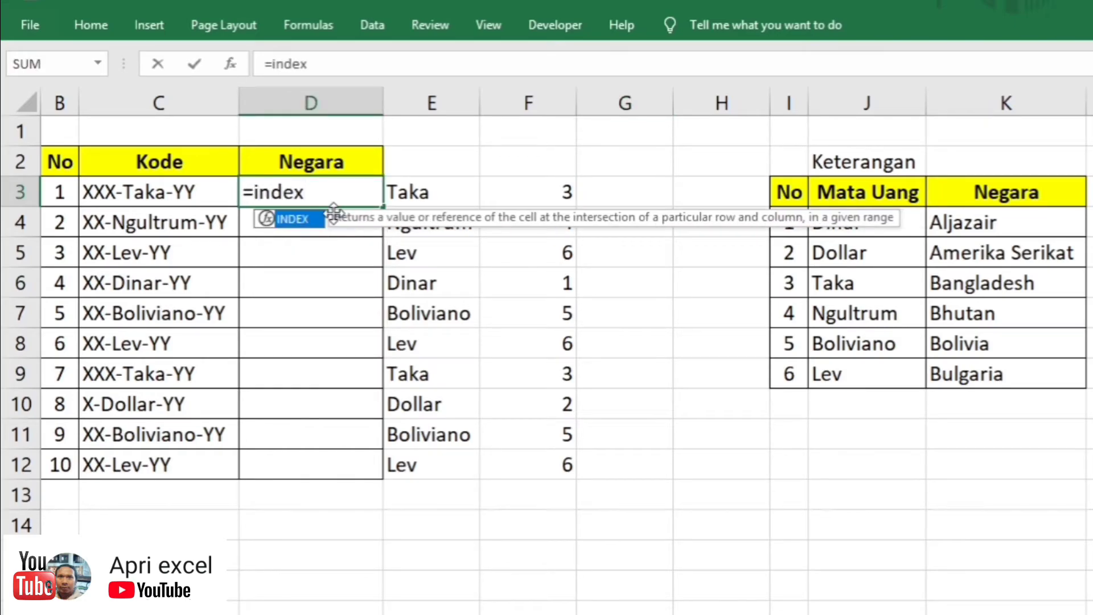
text(()
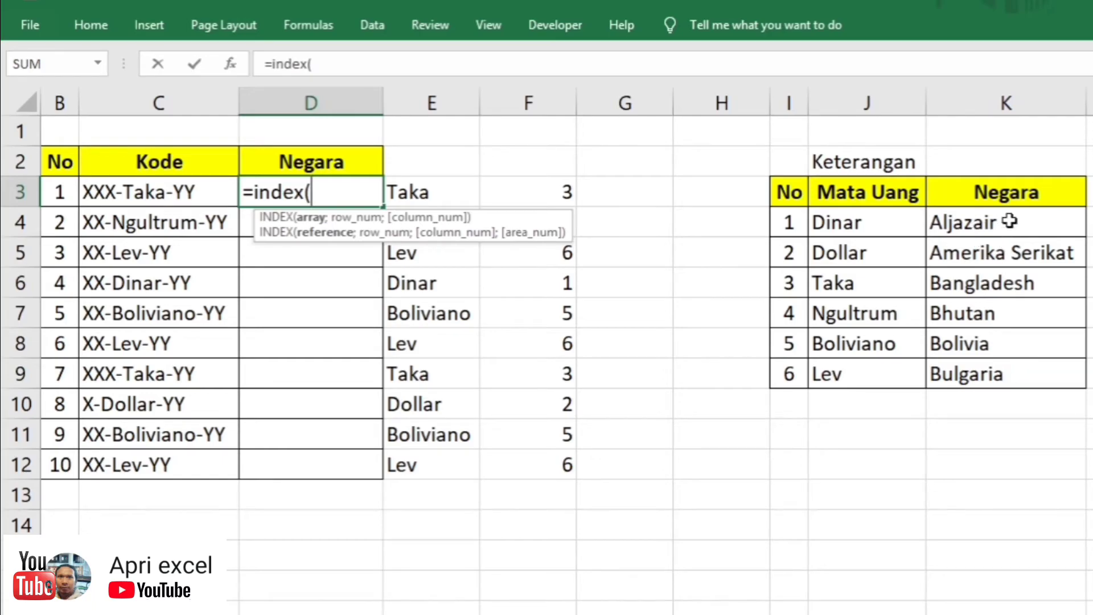
drag(1010, 220, 1037, 374)
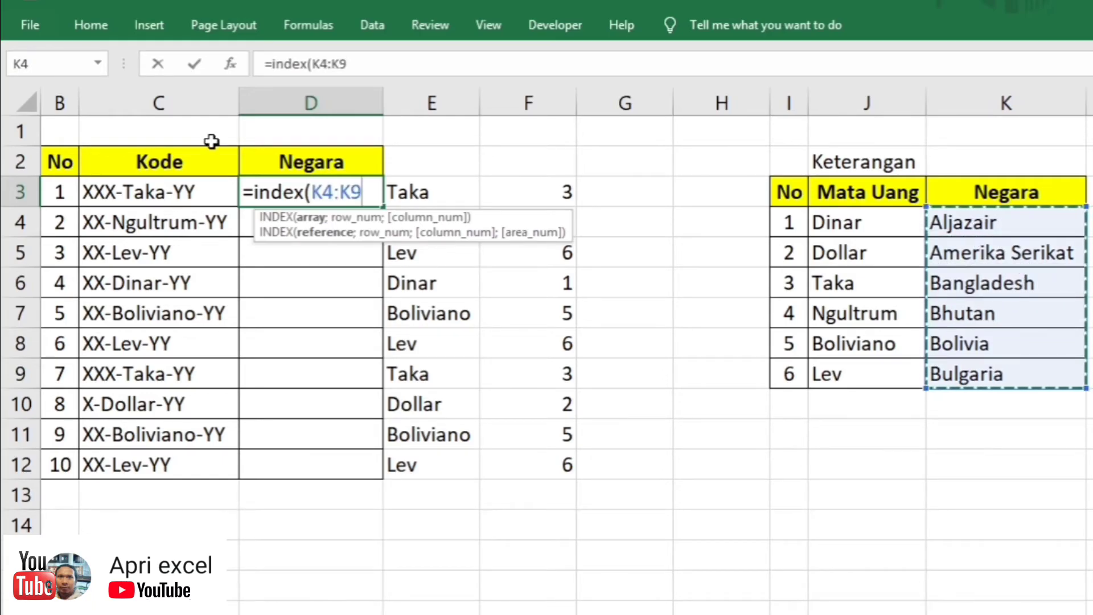
drag(368, 194, 317, 192)
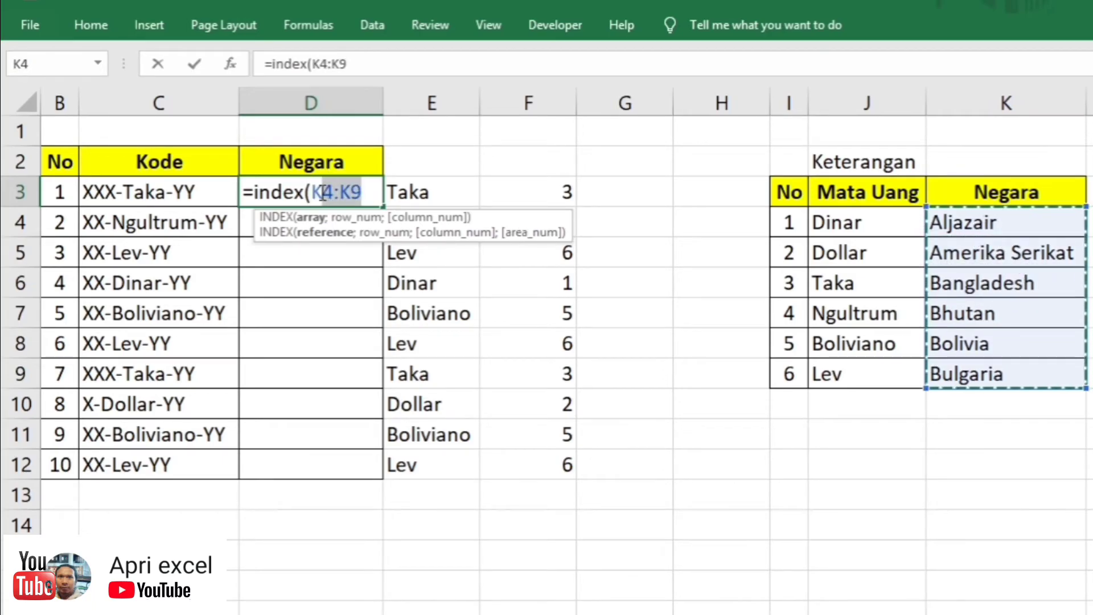
key(F4)
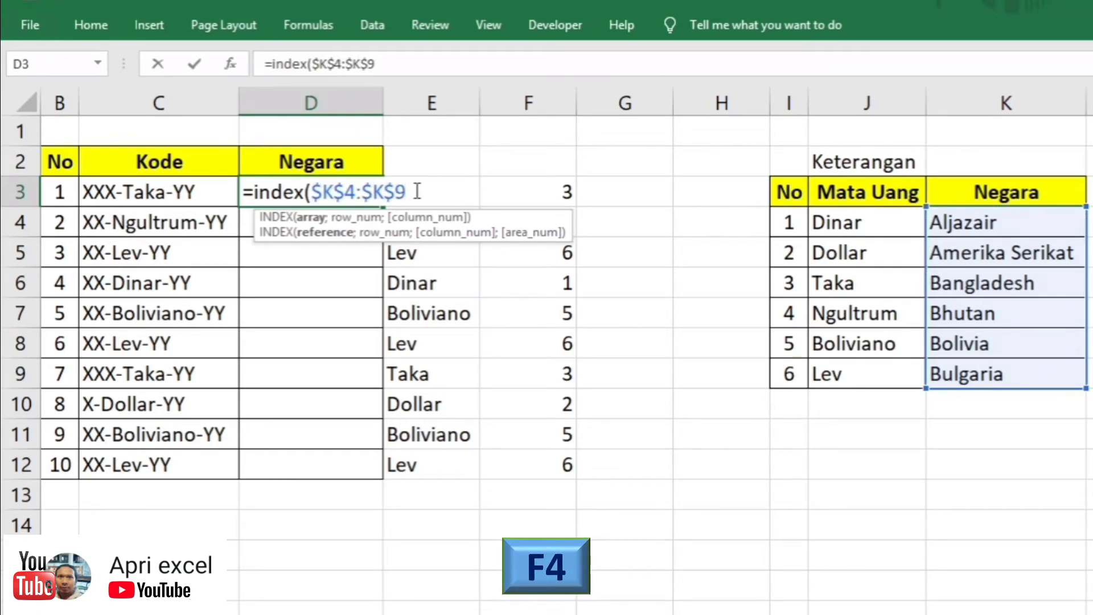
text(;)
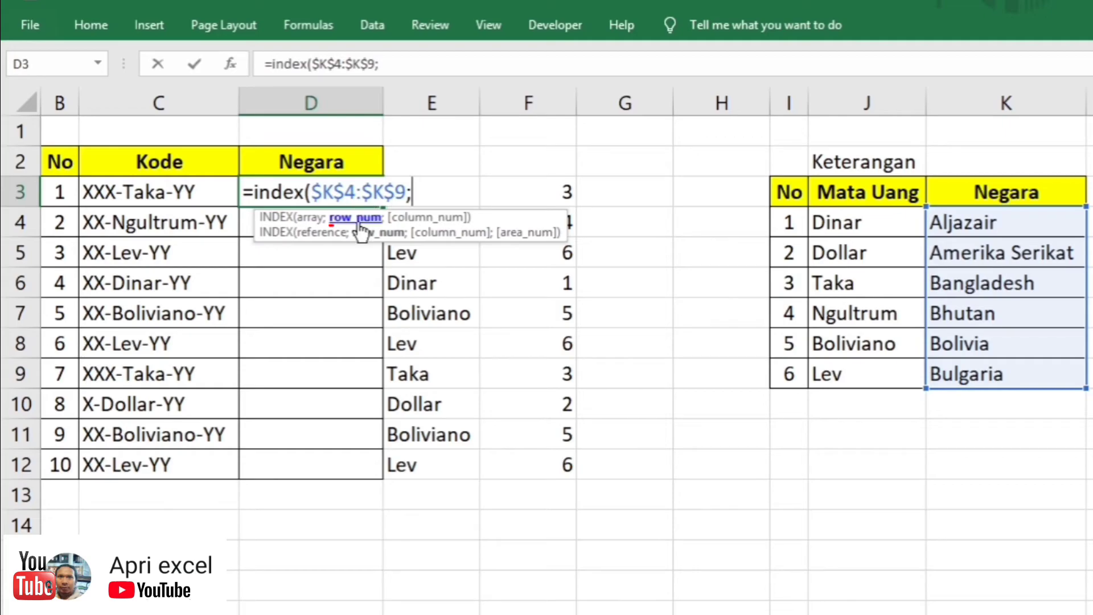
click(563, 190)
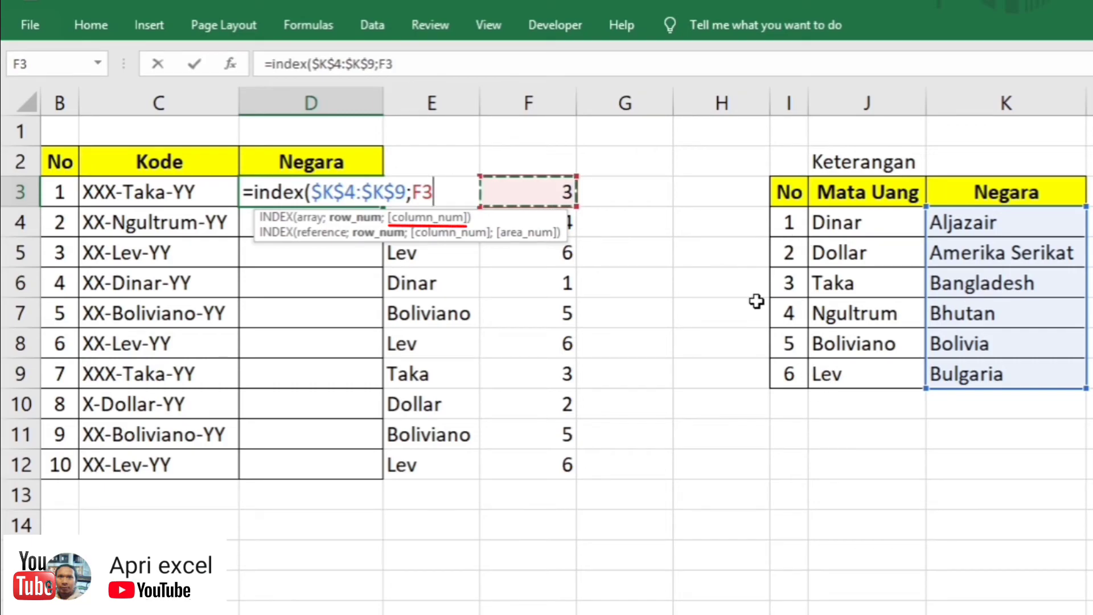
text())
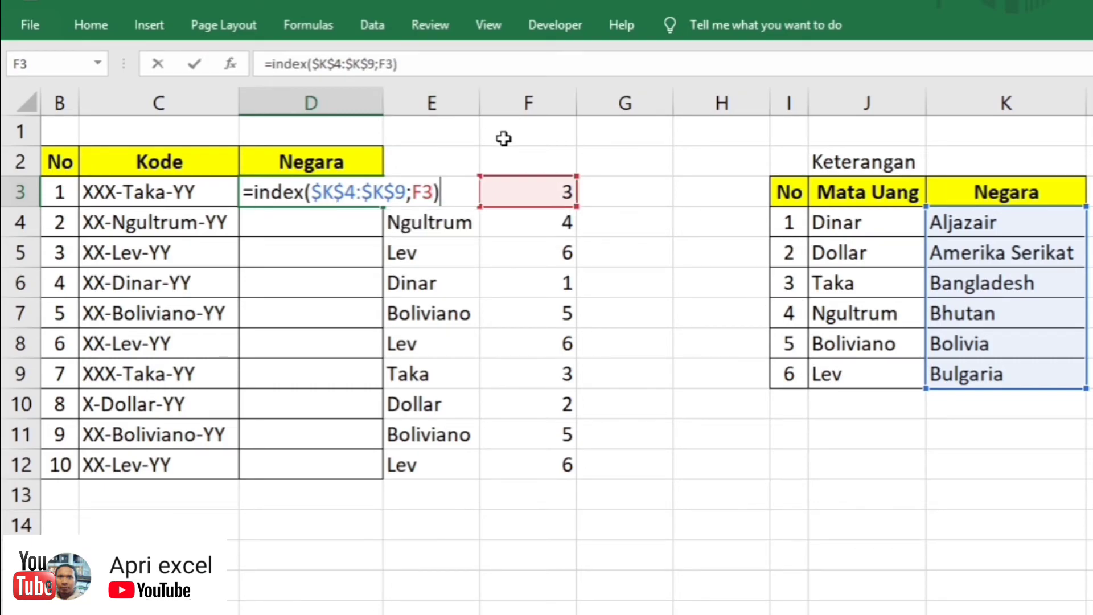
key(Return)
click(345, 193)
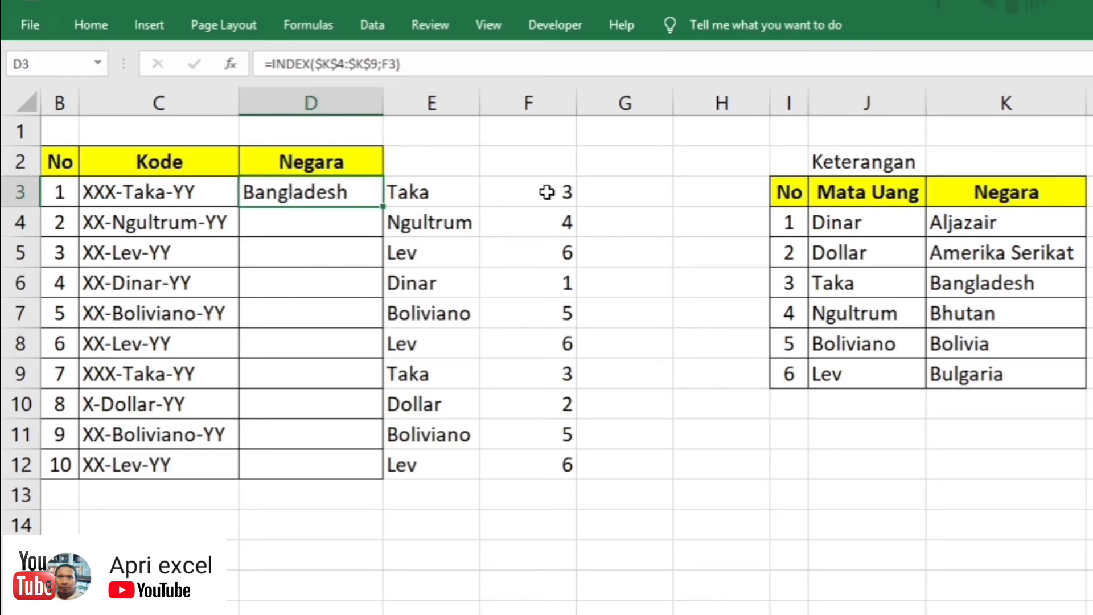
drag(382, 207, 380, 476)
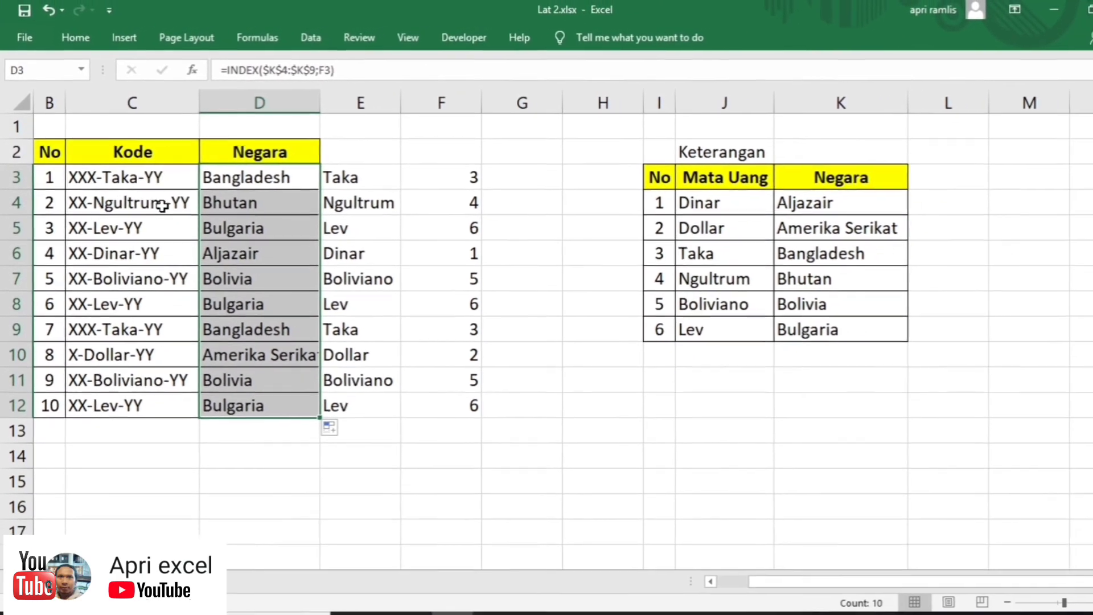
Copy the MID/FIND extraction expression from helper cell E3 without changing it
click(444, 174)
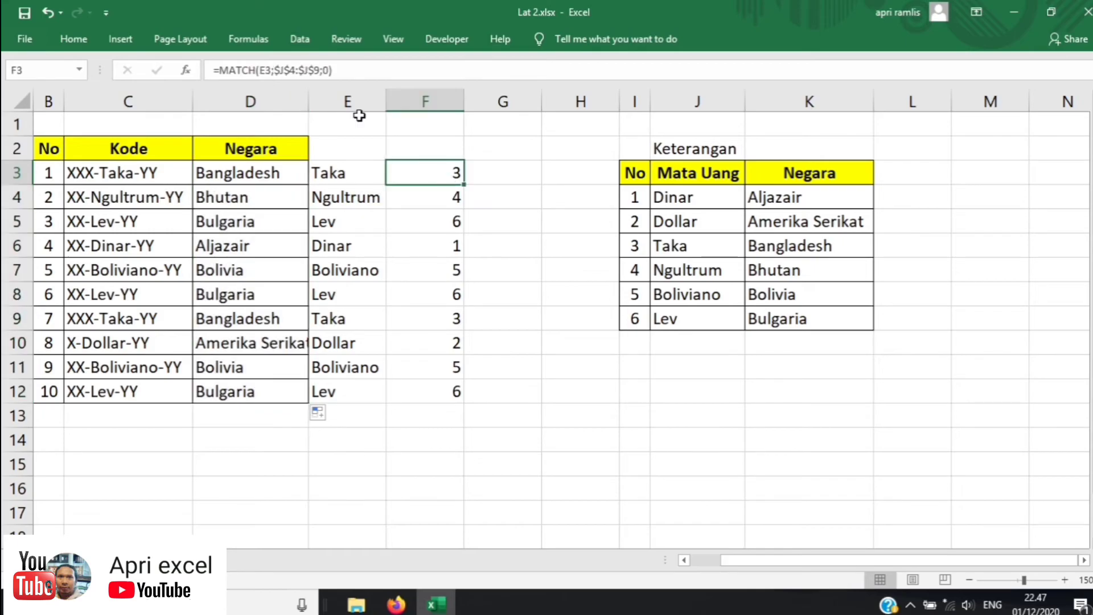
click(349, 171)
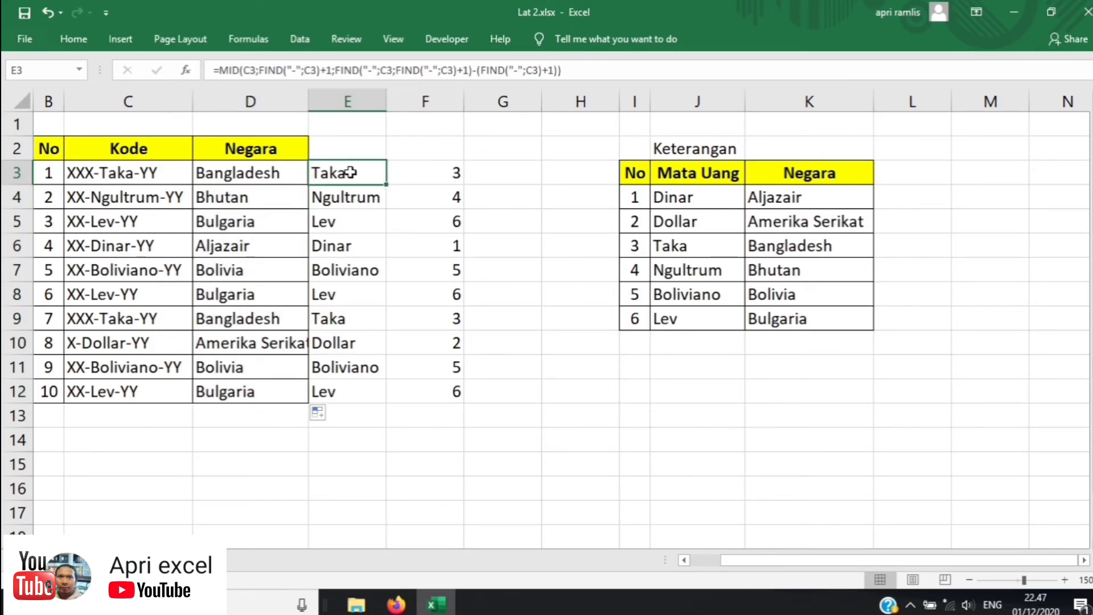
double_click(351, 172)
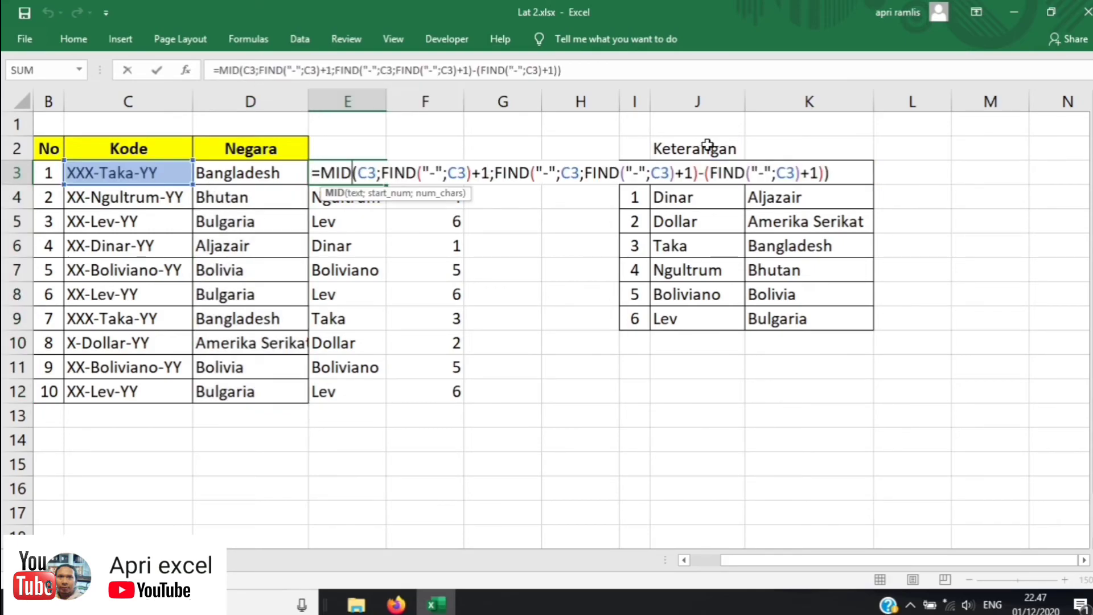
click(322, 173)
shift+click(832, 173)
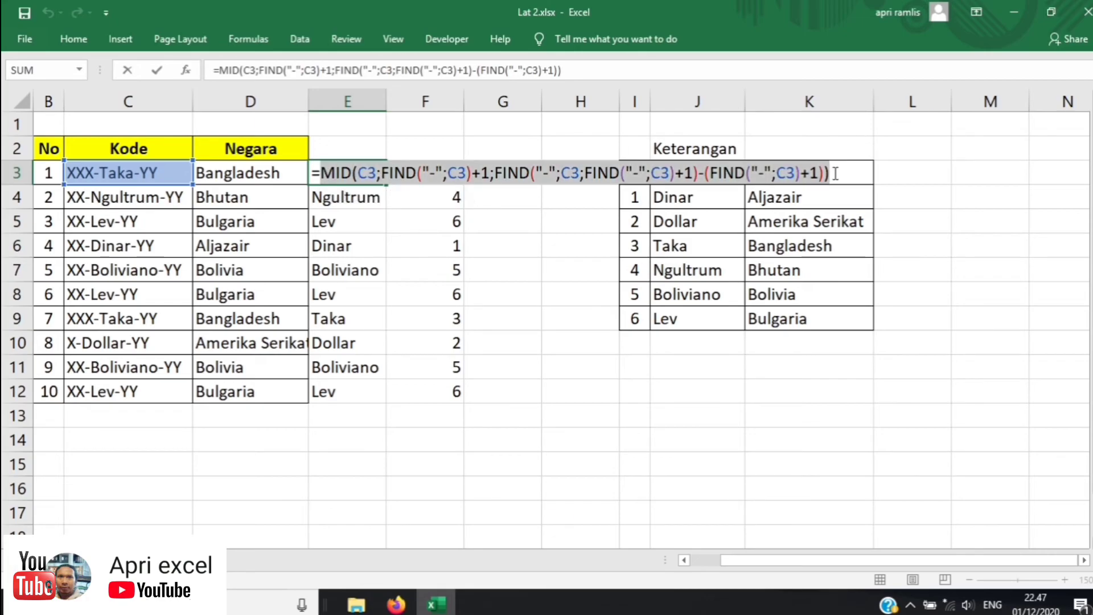
key(ctrl+c)
key(Escape)
Replace the E3 reference in F3's MATCH formula with the copied MID/FIND expression
double_click(443, 172)
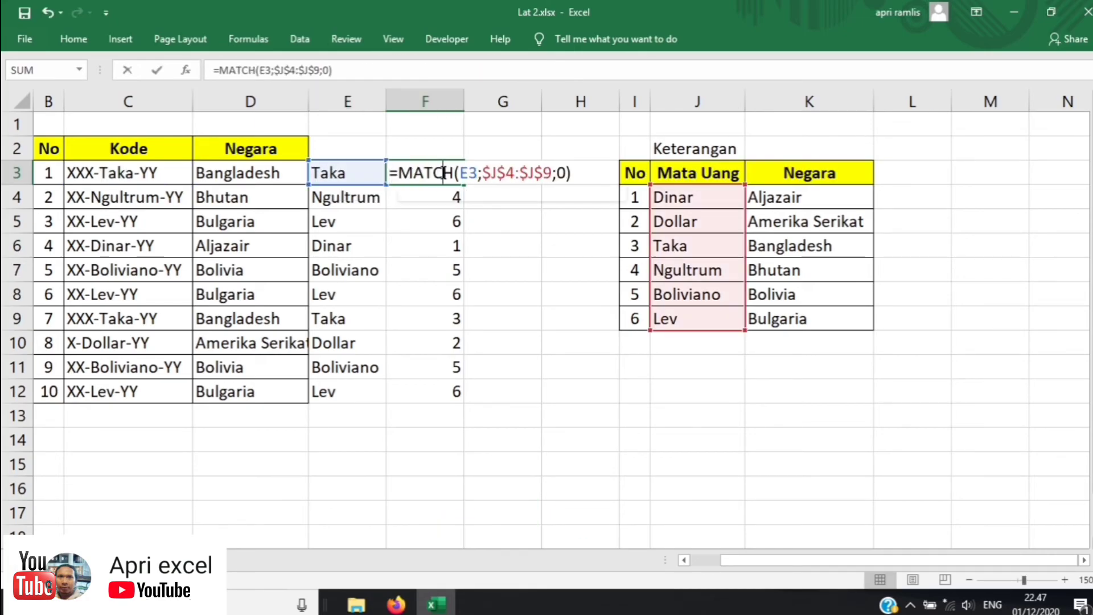
double_click(470, 173)
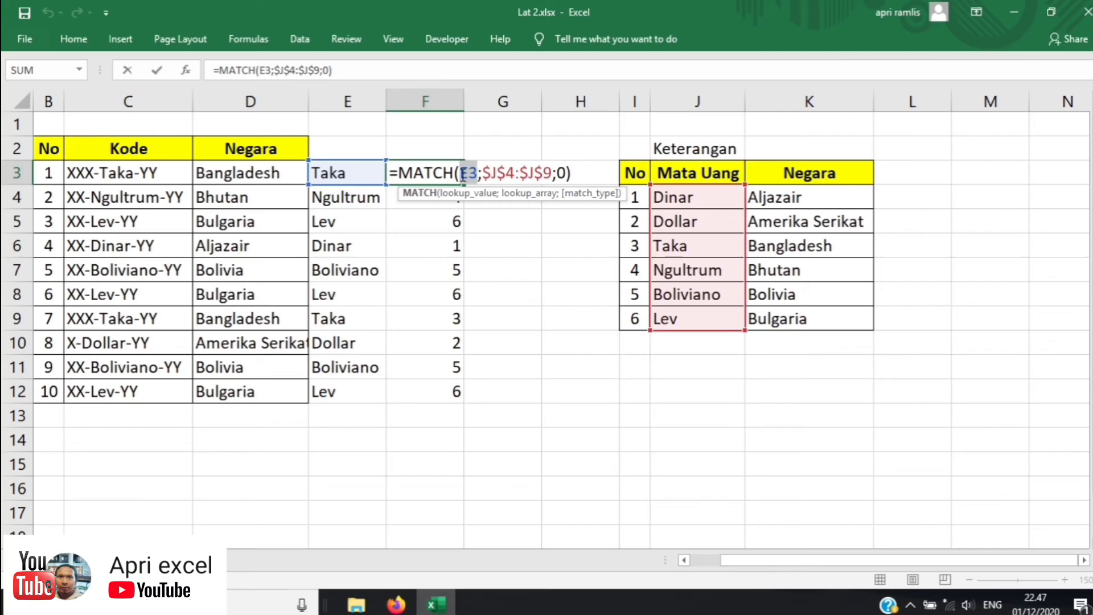
key(ctrl+v)
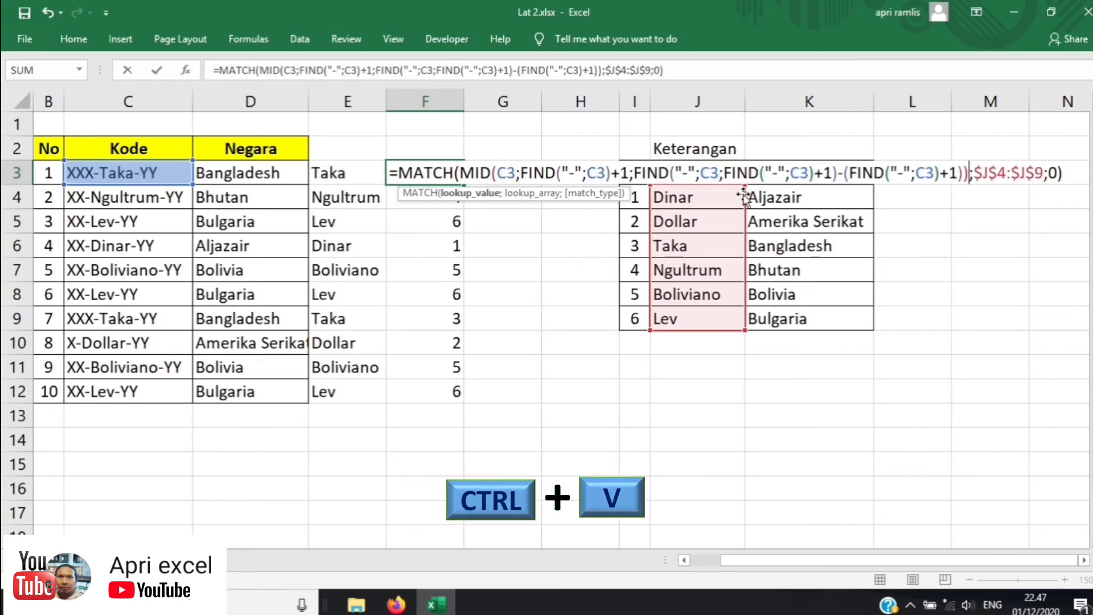
key(Return)
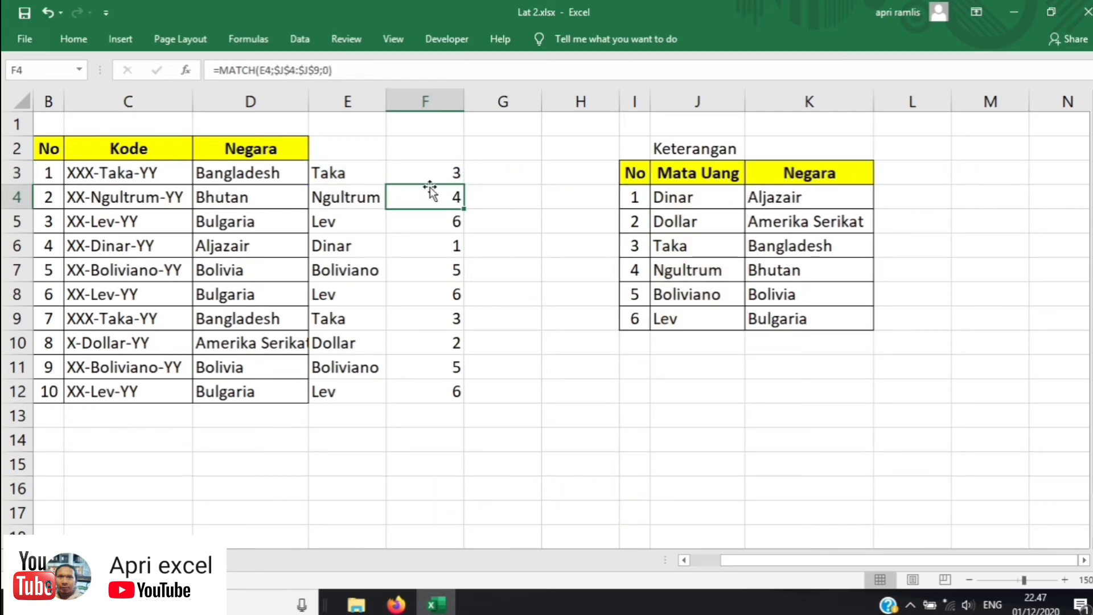
double_click(447, 172)
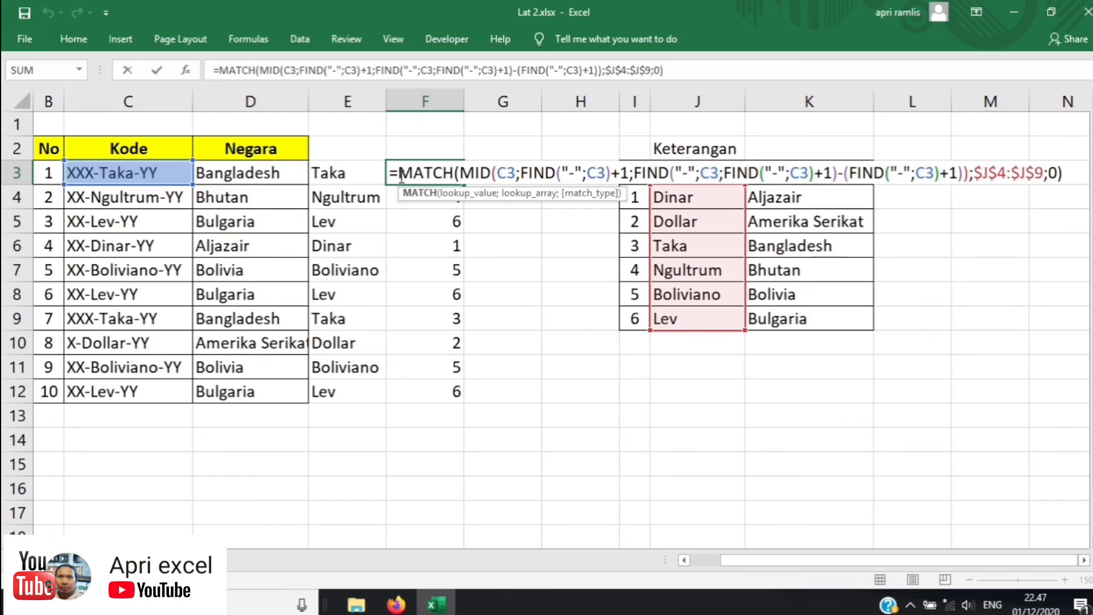
Substitute F3's full MATCH/MID/FIND expression for the F3 reference in D3's INDEX formula
drag(401, 172, 1063, 173)
key(ctrl+c)
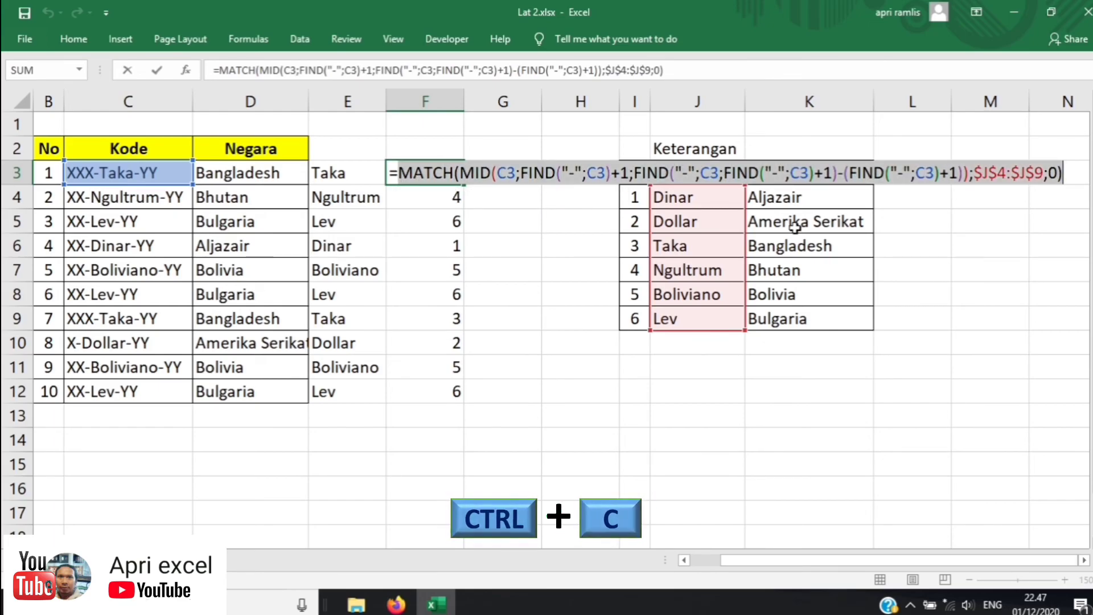
key(Escape)
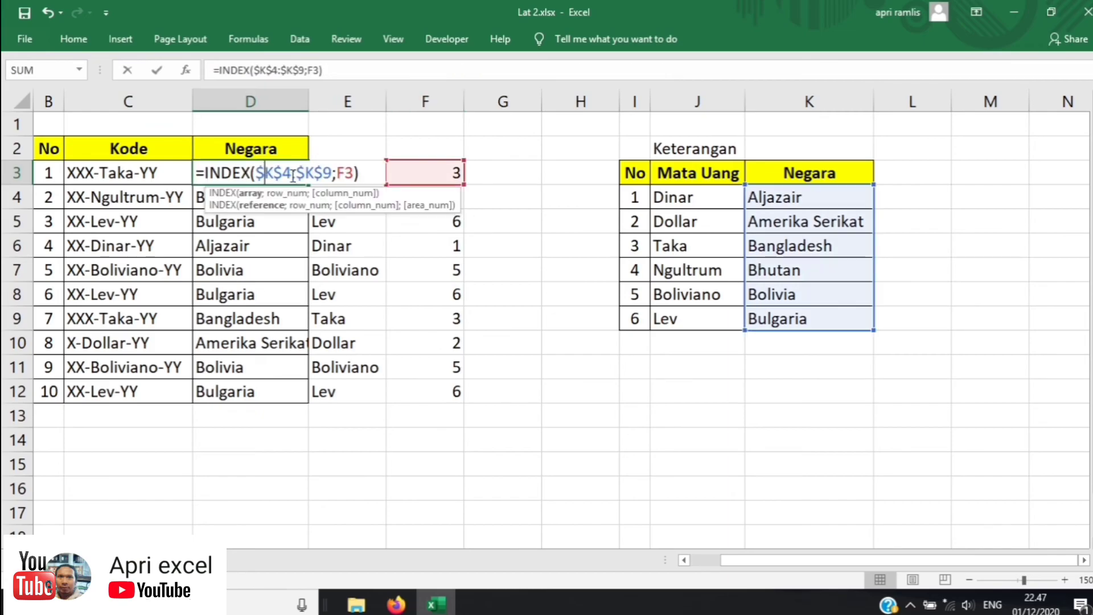
click(358, 172)
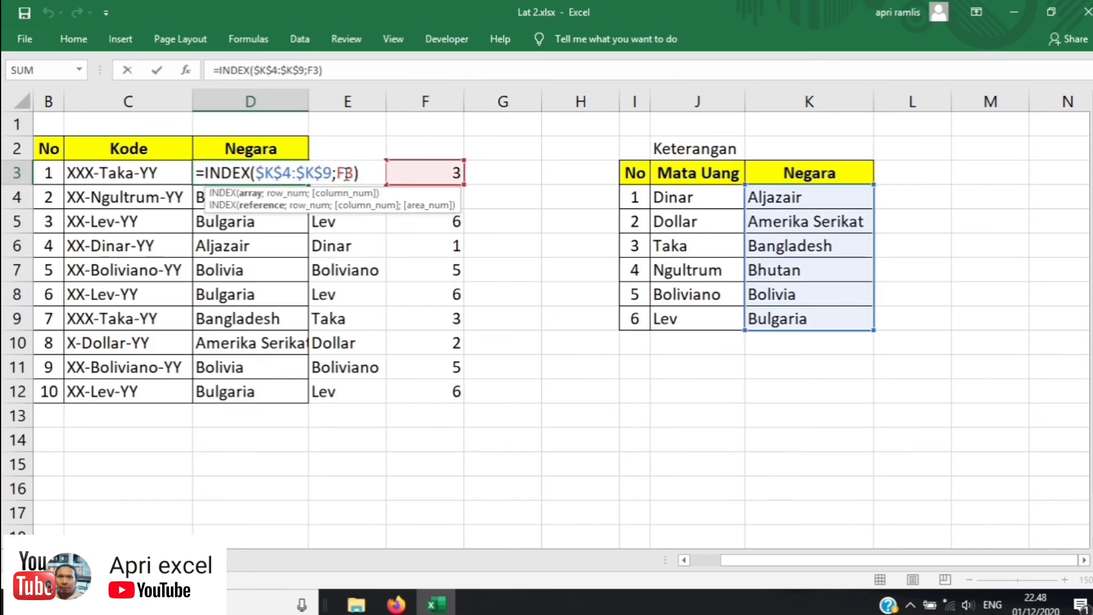
double_click(346, 173)
key(ctrl+v)
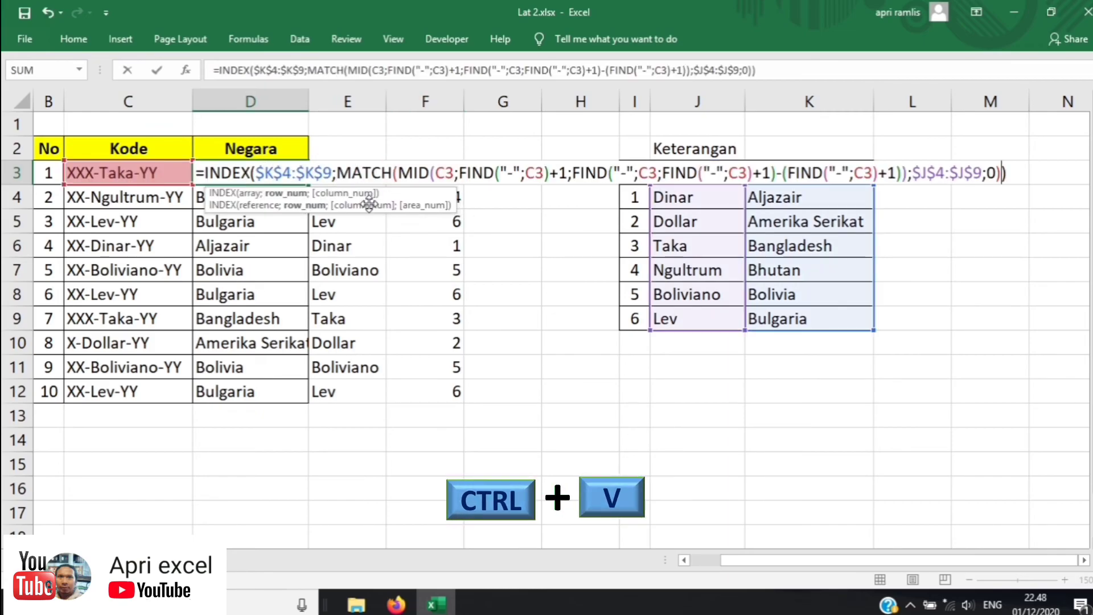
key(Return)
click(264, 174)
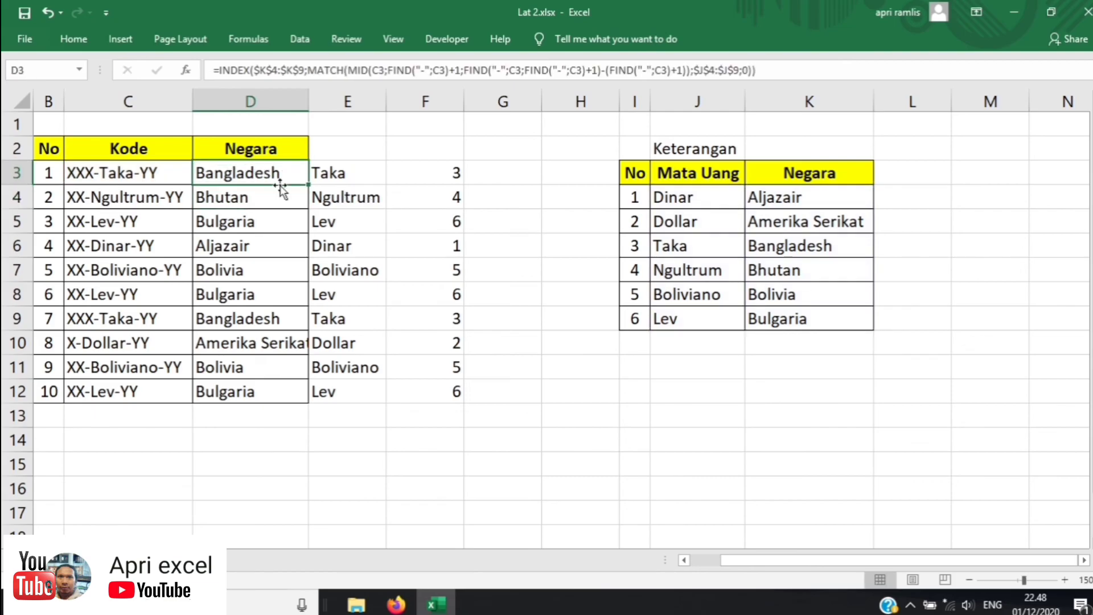
Fill D3's nested formula down to D12, clear helper cells E3:F12, and recheck D3's formula
double_click(308, 184)
drag(357, 170, 434, 392)
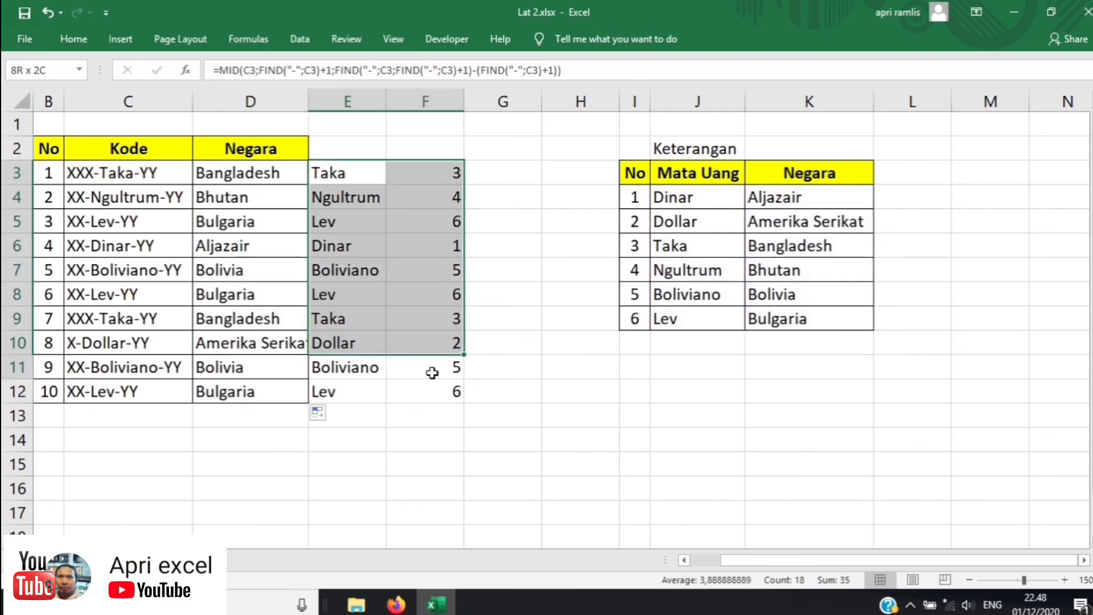
key(Delete)
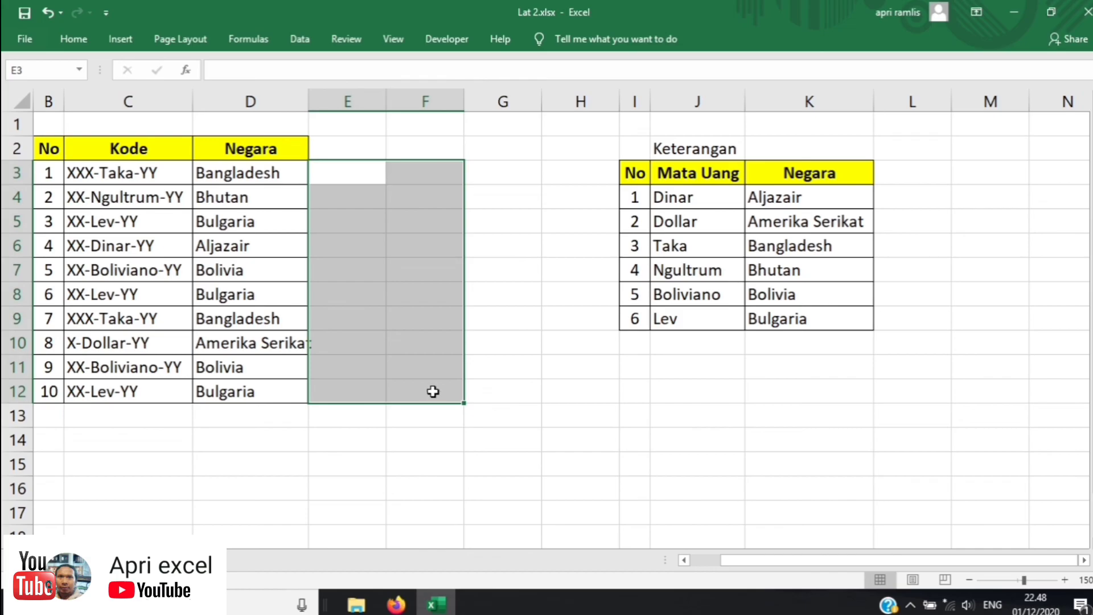
click(272, 174)
double_click(274, 174)
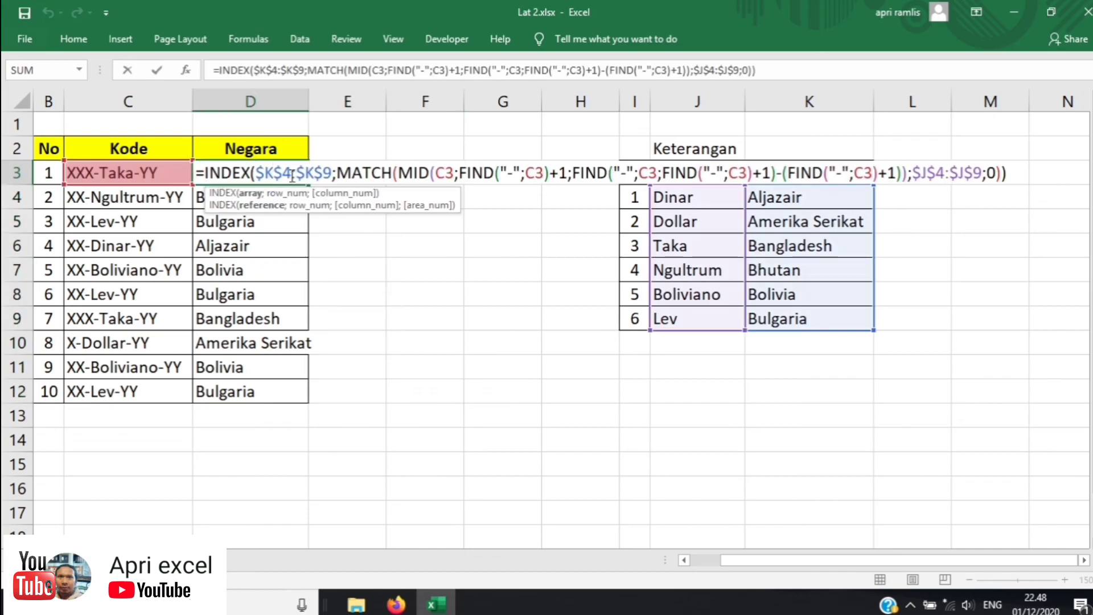